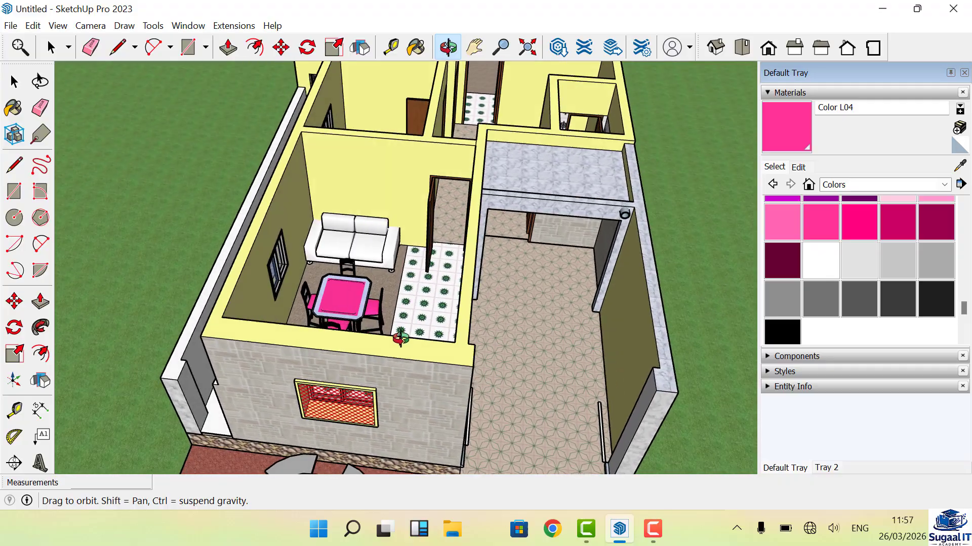
Examine the furnished living room with its dining table and sofa, and the rooms and hallway behind it
scroll(369, 274, "up", 4)
scroll(301, 297, "down", 4)
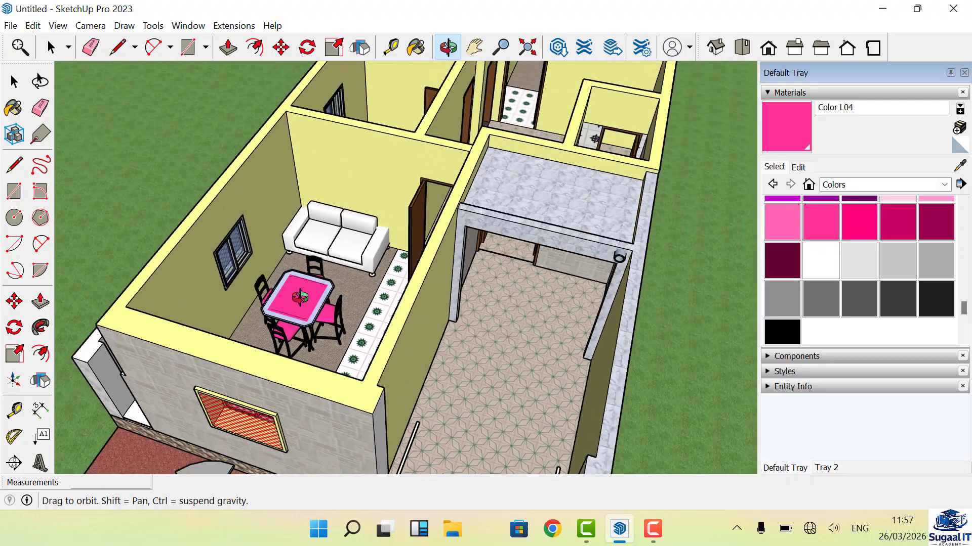
scroll(446, 260, "up", 3)
scroll(338, 306, "up", 3)
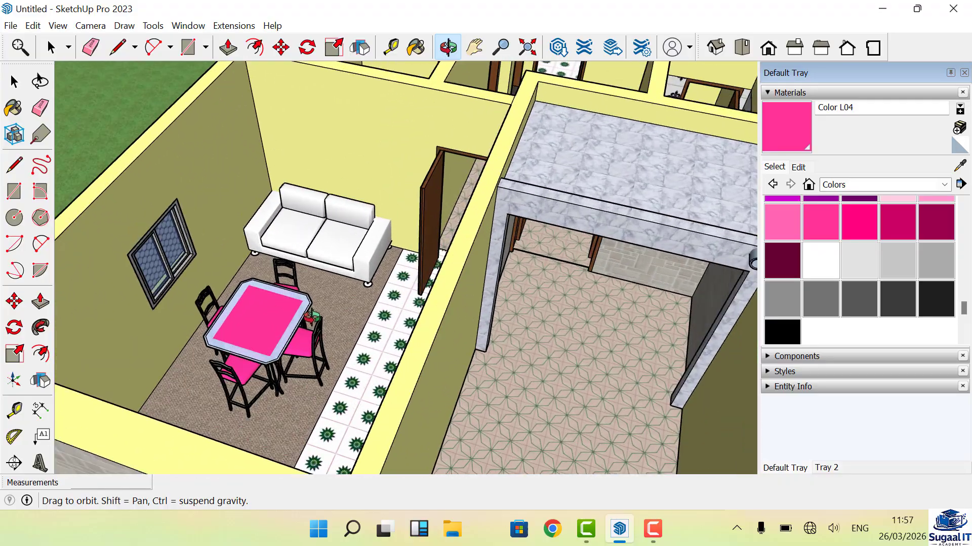
scroll(313, 317, "down", 4)
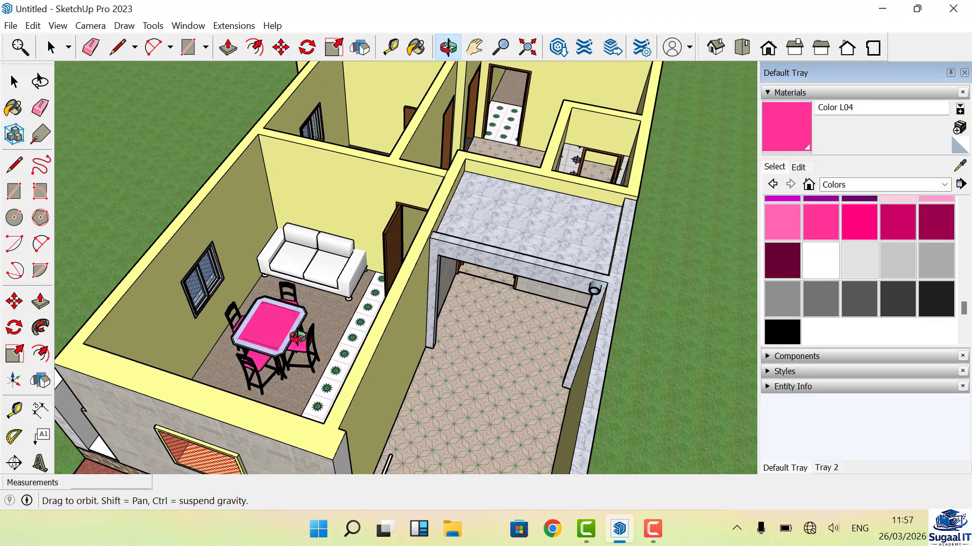
scroll(361, 167, "up", 5)
left_click_drag(354, 176, 238, 264)
scroll(223, 219, "down", 4)
scroll(223, 220, "up", 5)
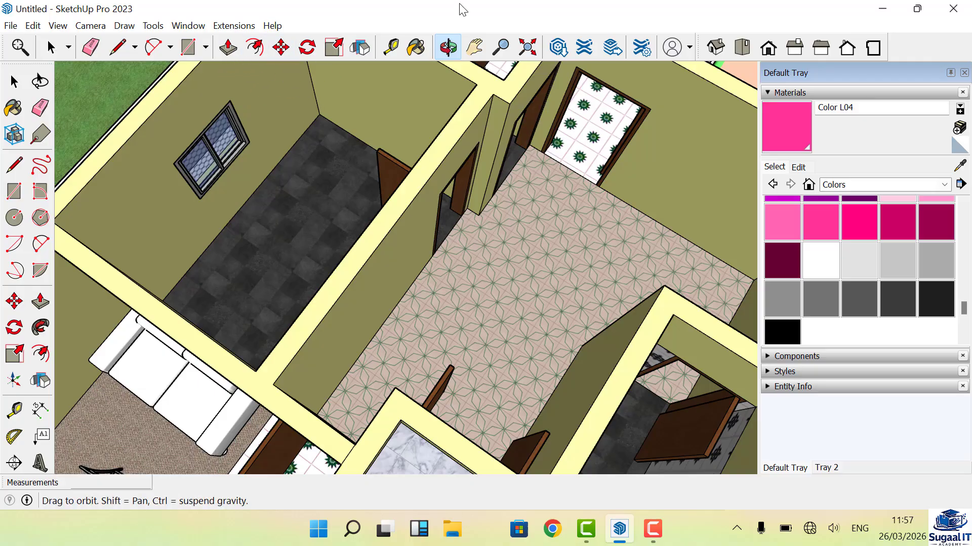
Examine the whole roofless house layout from above and the exterior along its long yellow side wall
scroll(372, 121, "down", 10)
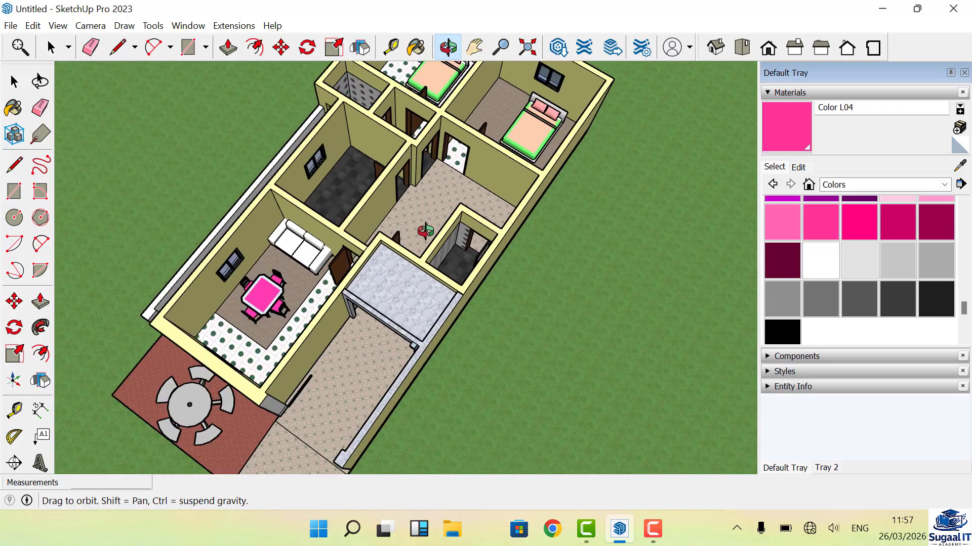
scroll(425, 230, "up", 3)
scroll(421, 228, "down", 6)
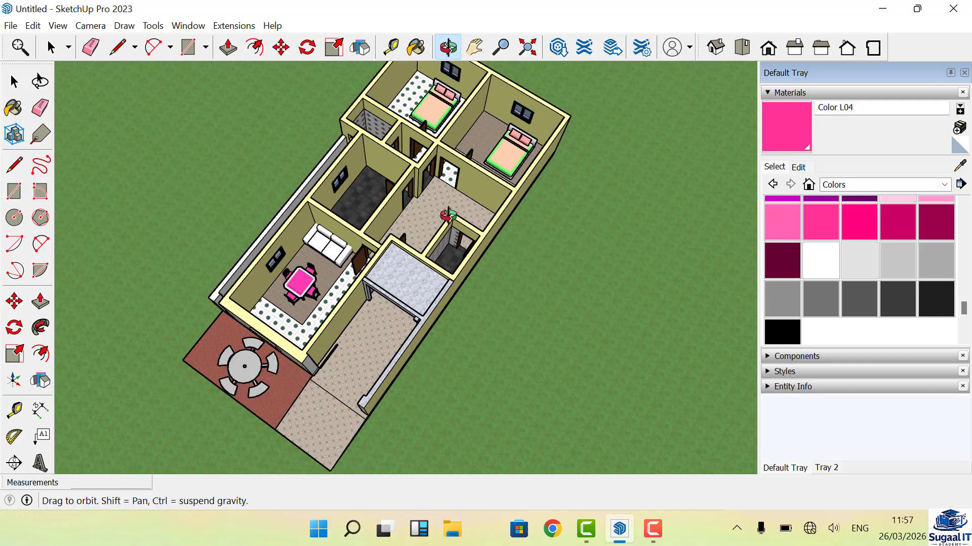
scroll(333, 280, "up", 2)
scroll(307, 278, "down", 2)
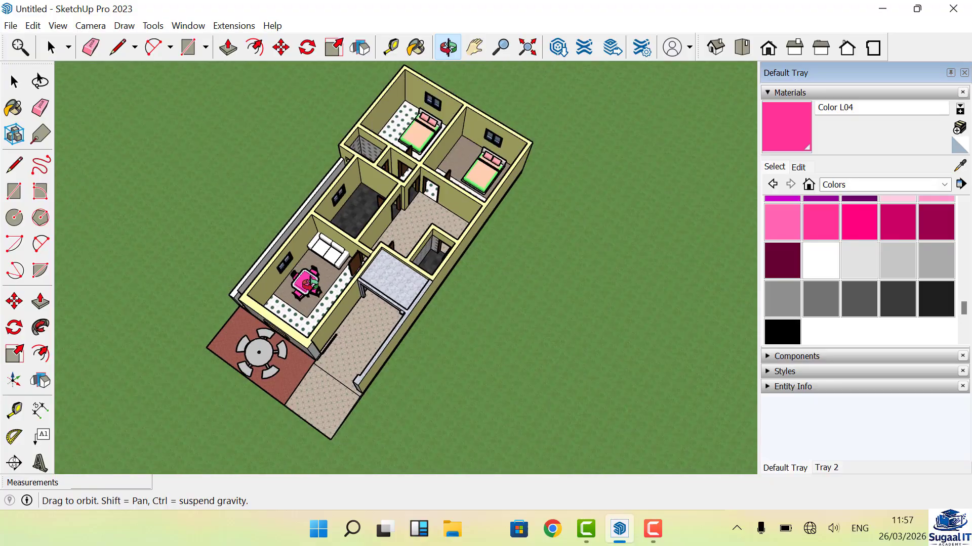
scroll(303, 277, "up", 6)
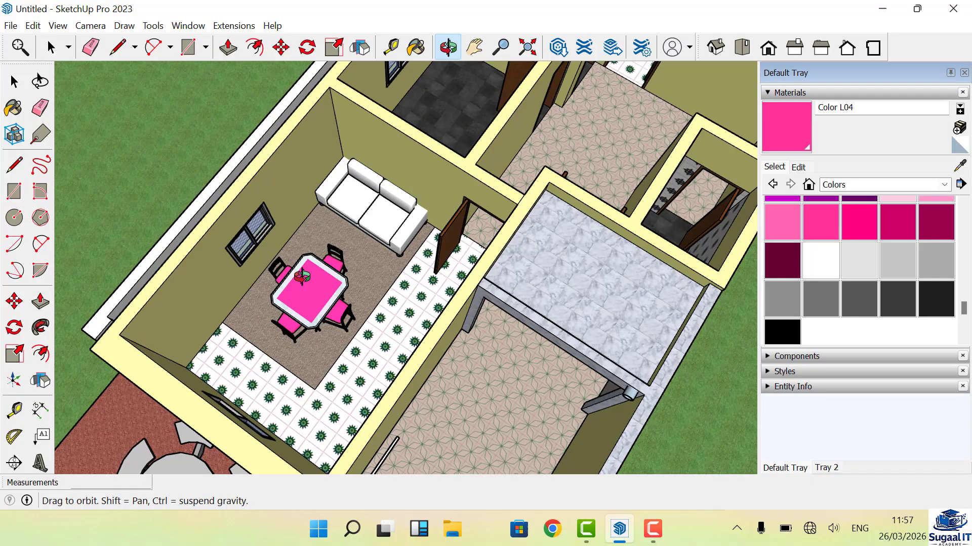
scroll(302, 277, "down", 8)
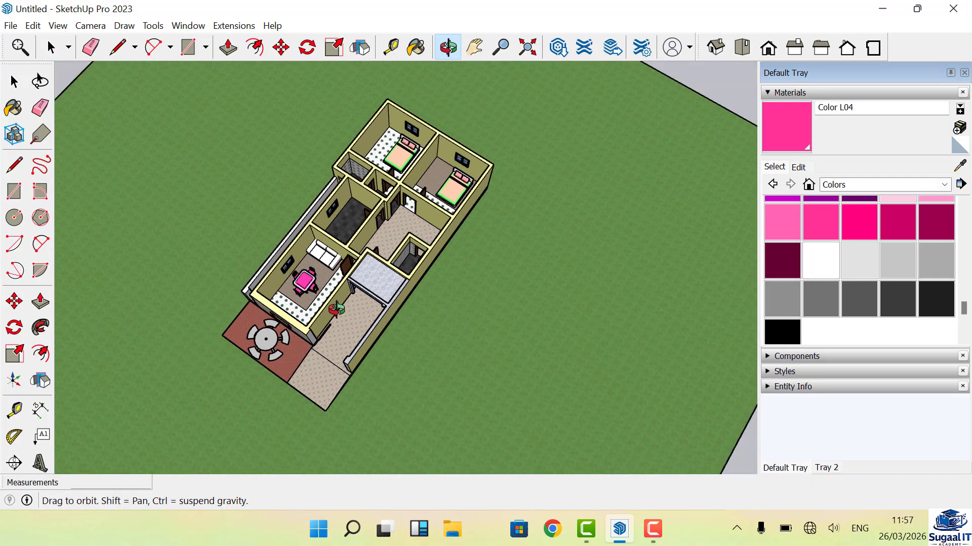
scroll(227, 290, "up", 1)
left_click_drag(227, 290, 221, 214)
scroll(272, 249, "up", 6)
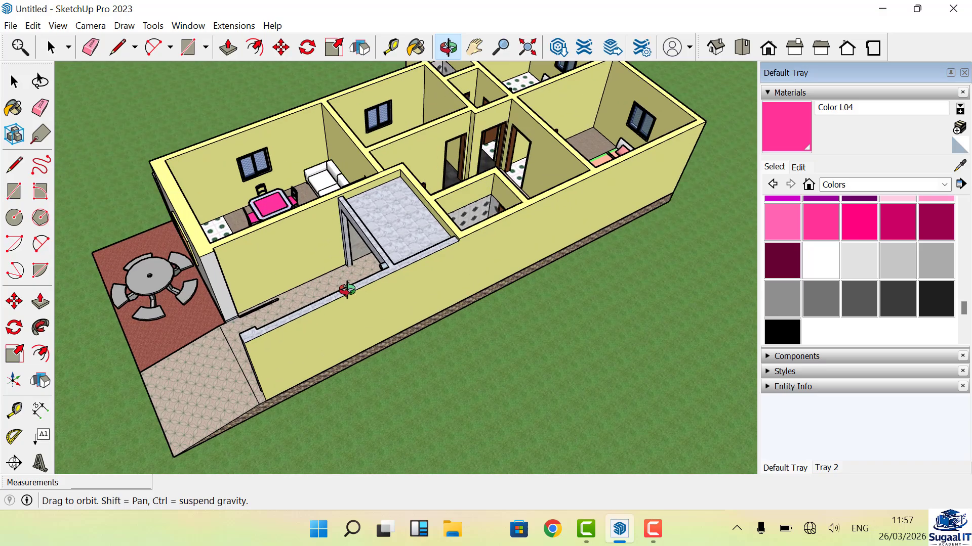
left_click_drag(272, 248, 239, 238)
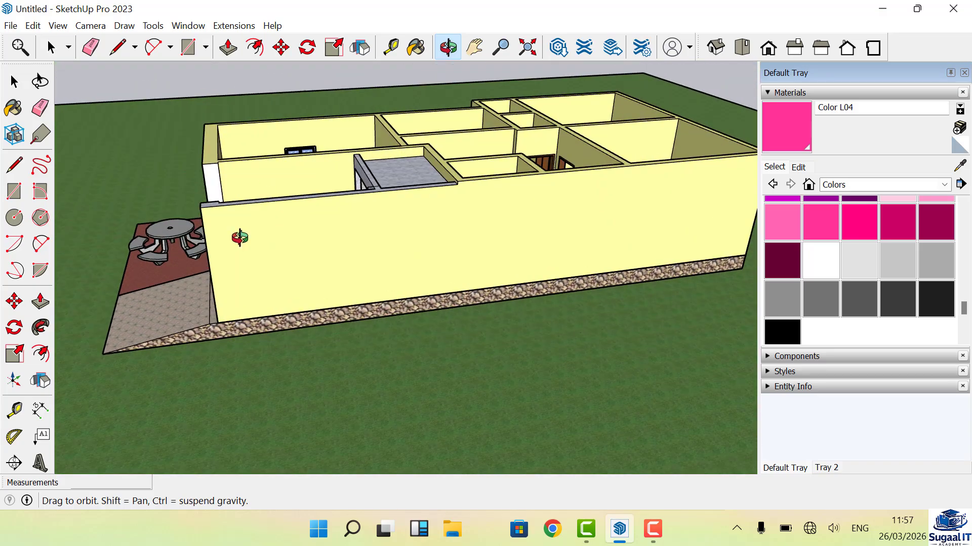
left_click_drag(378, 254, 354, 290)
scroll(236, 297, "down", 7)
scroll(268, 240, "up", 5)
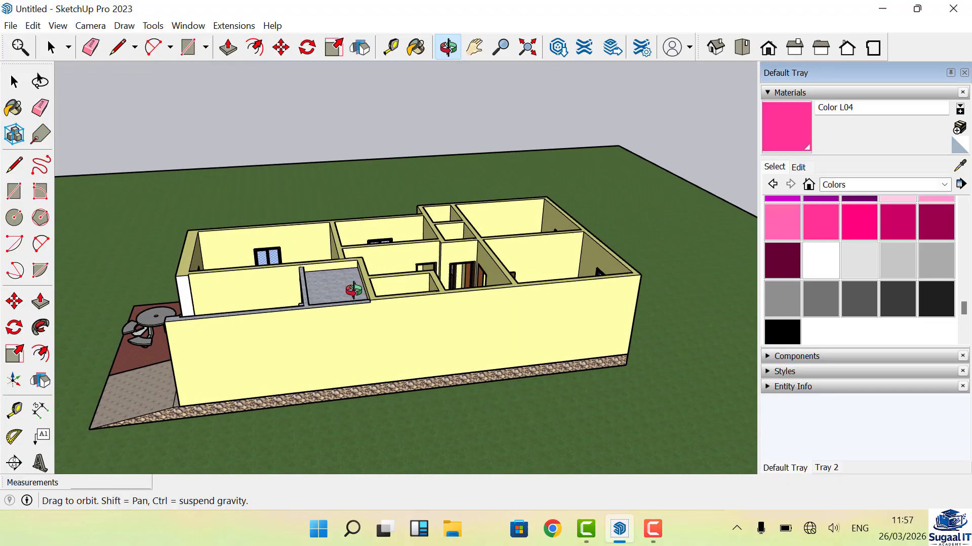
Place a horizontal section plane on top of the house walls from the top view, with name Section 1 and symbol 1
left_click(739, 50)
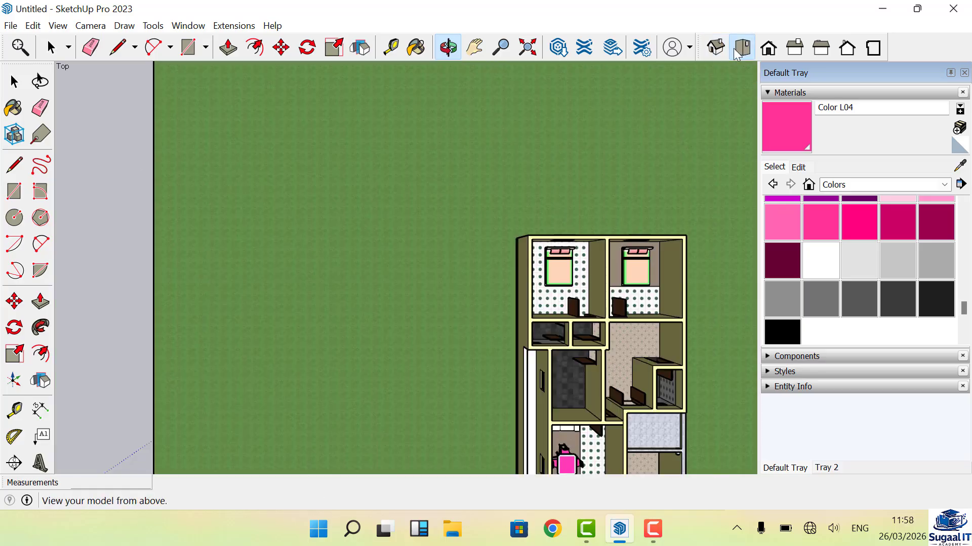
scroll(375, 276, "down", 4)
scroll(480, 374, "up", 3)
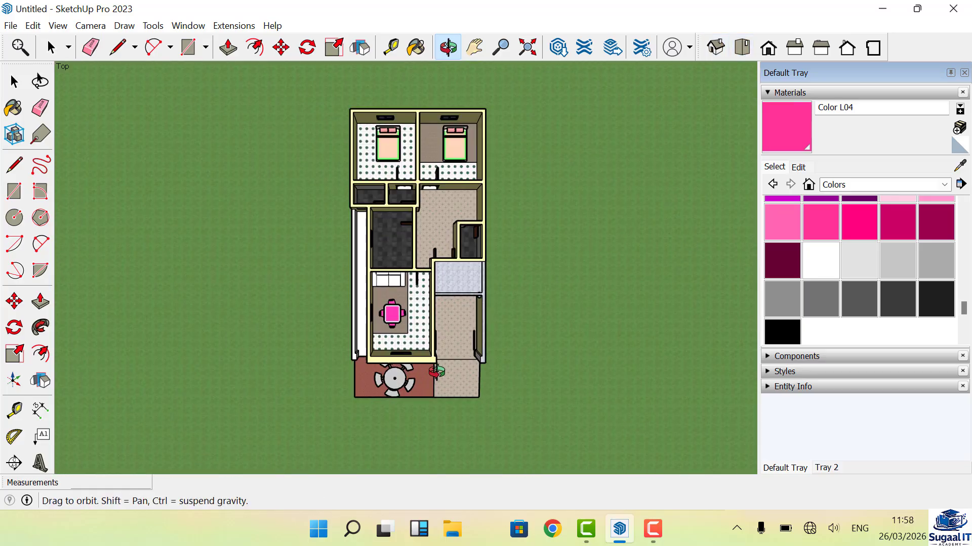
scroll(436, 372, "up", 1)
scroll(406, 420, "down", 2)
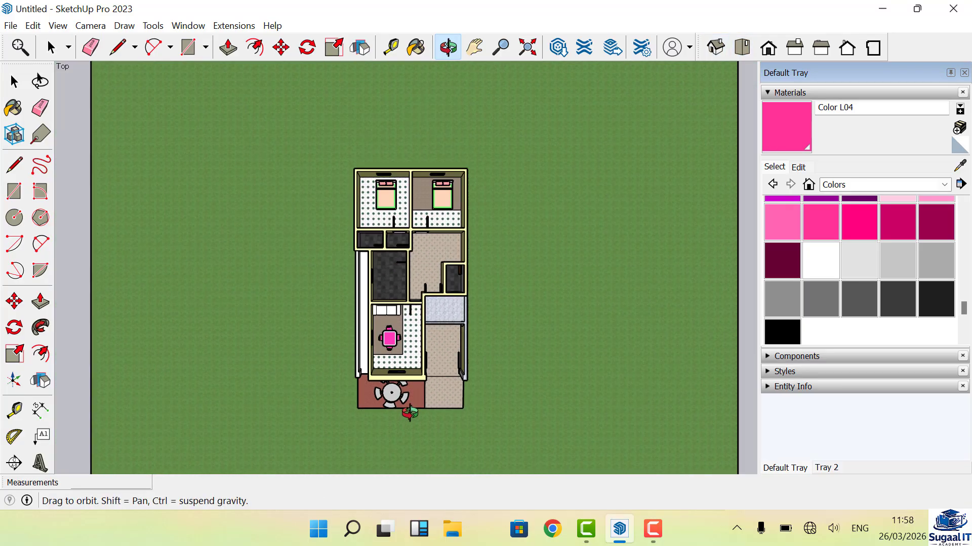
scroll(441, 190, "up", 1)
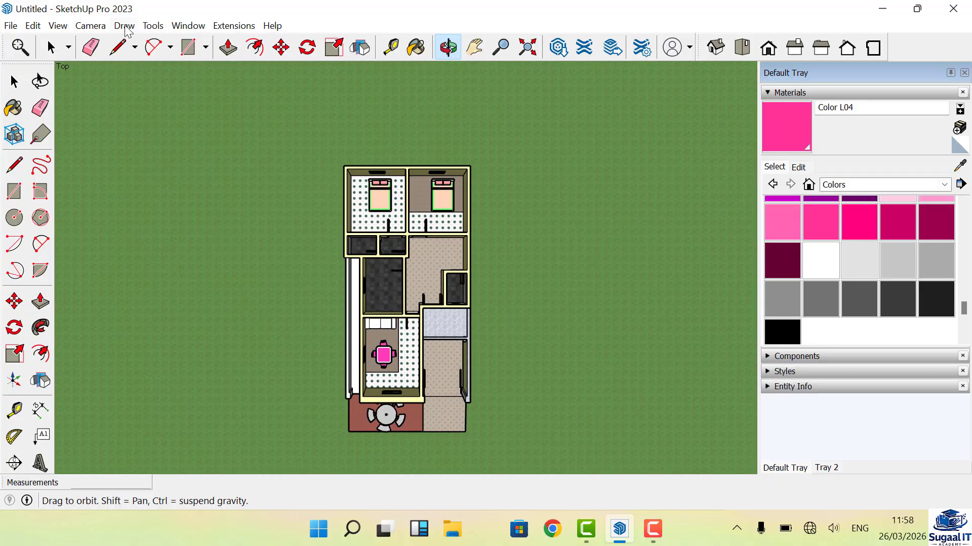
left_click(143, 26)
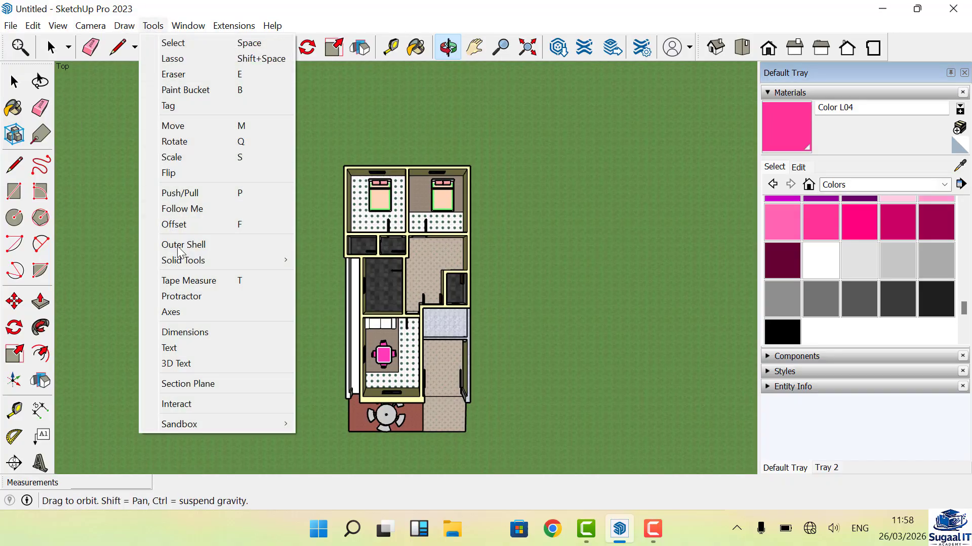
left_click(191, 383)
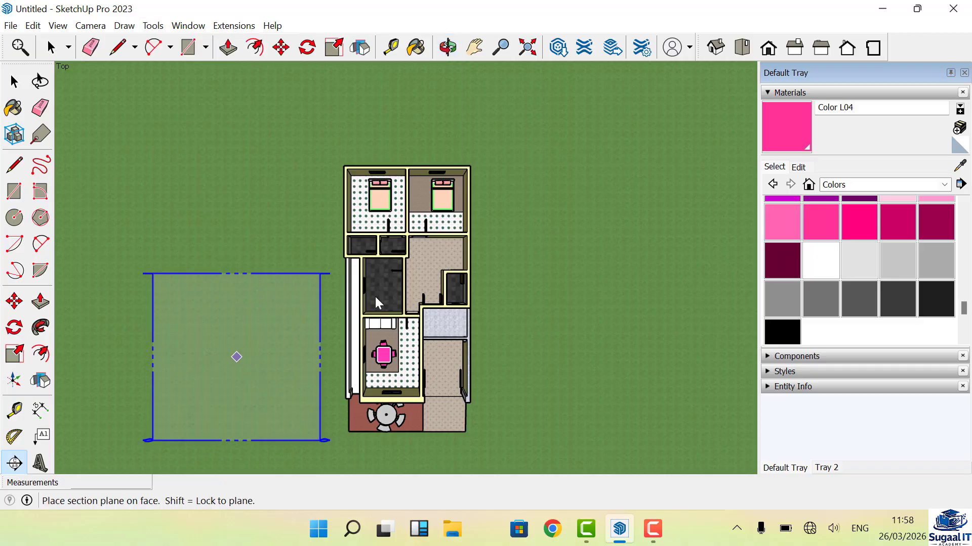
left_click(407, 287)
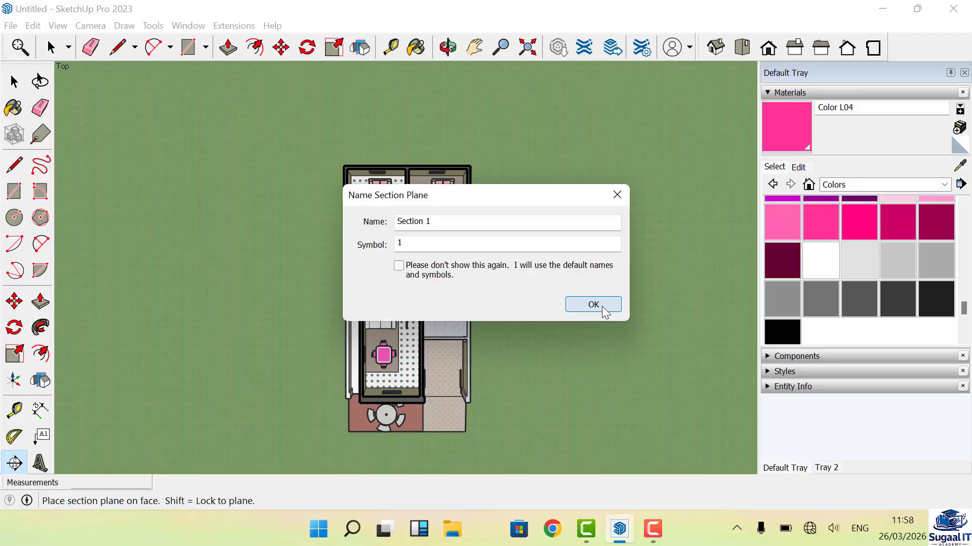
left_click(602, 307)
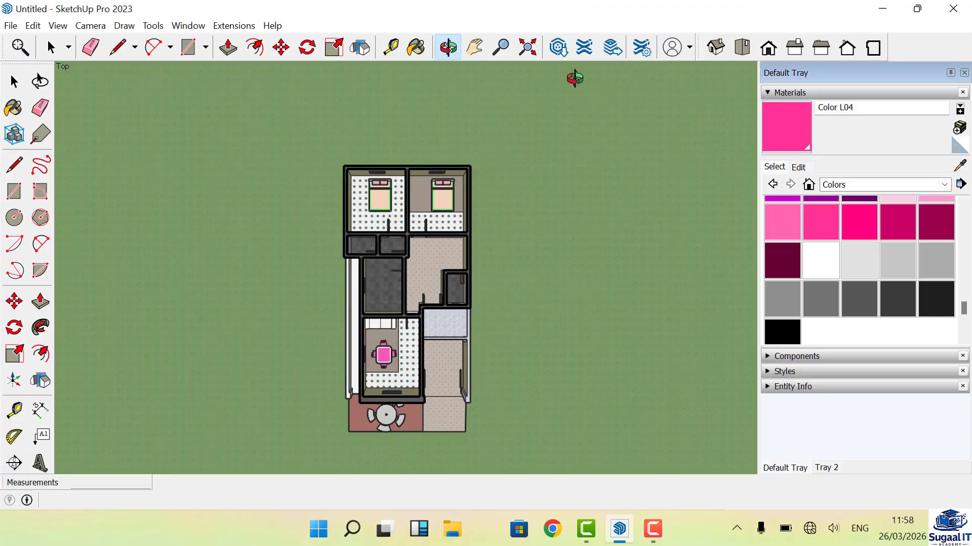
In the front view, move the section plane straight down about 2.60 m so it cuts through the house walls
left_click(768, 47)
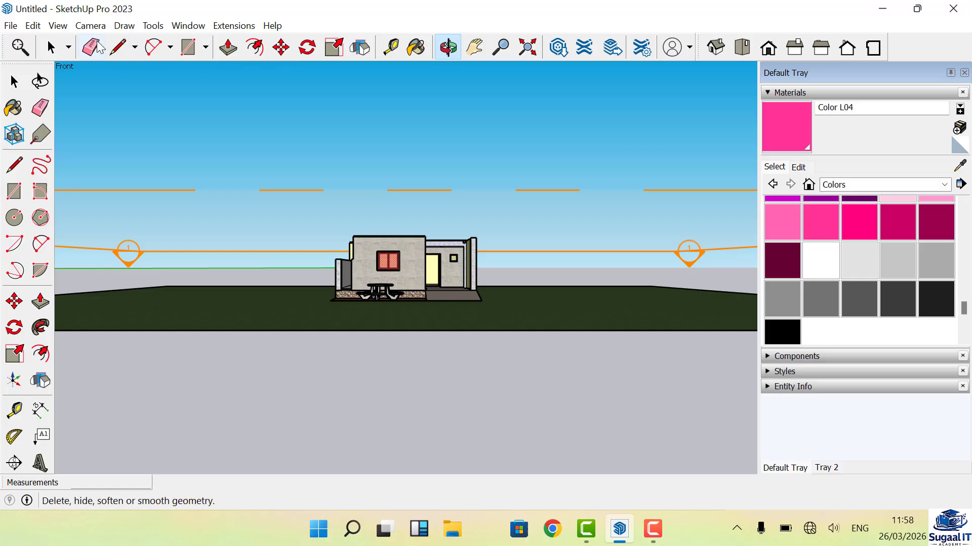
left_click(51, 47)
left_click(151, 190)
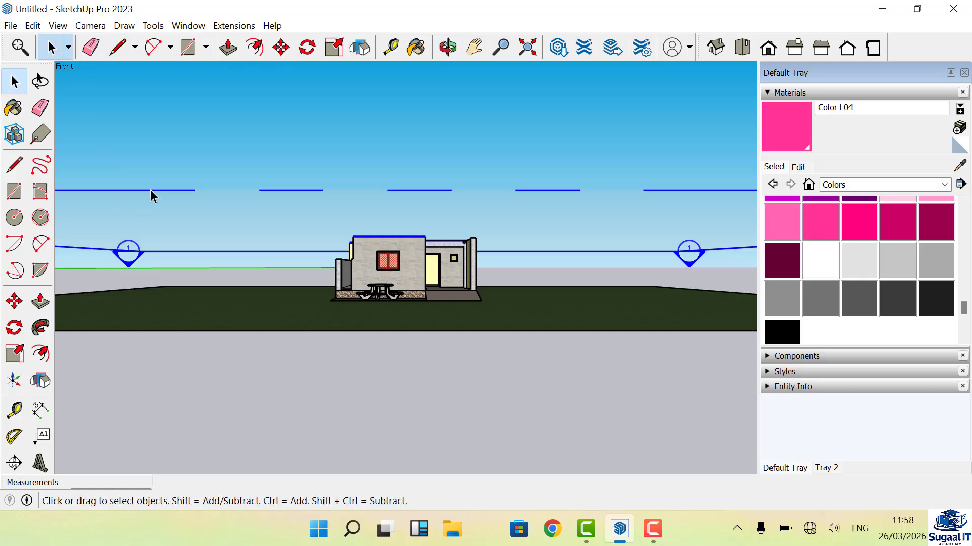
left_click(282, 50)
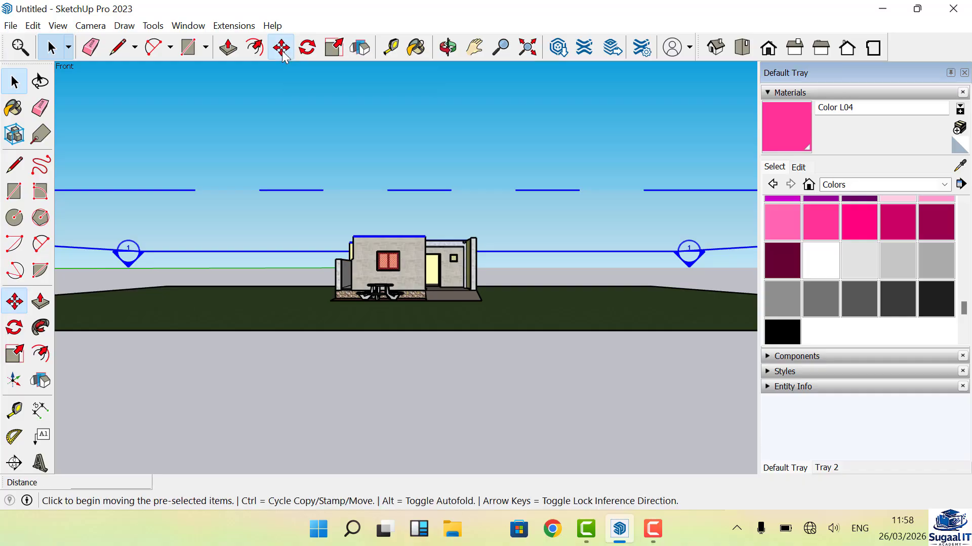
left_click(419, 192)
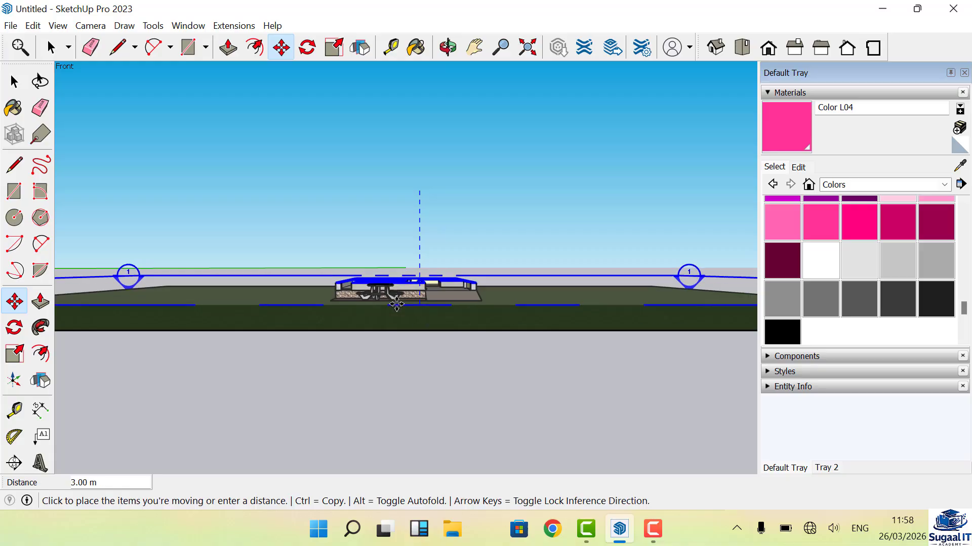
left_click(397, 302)
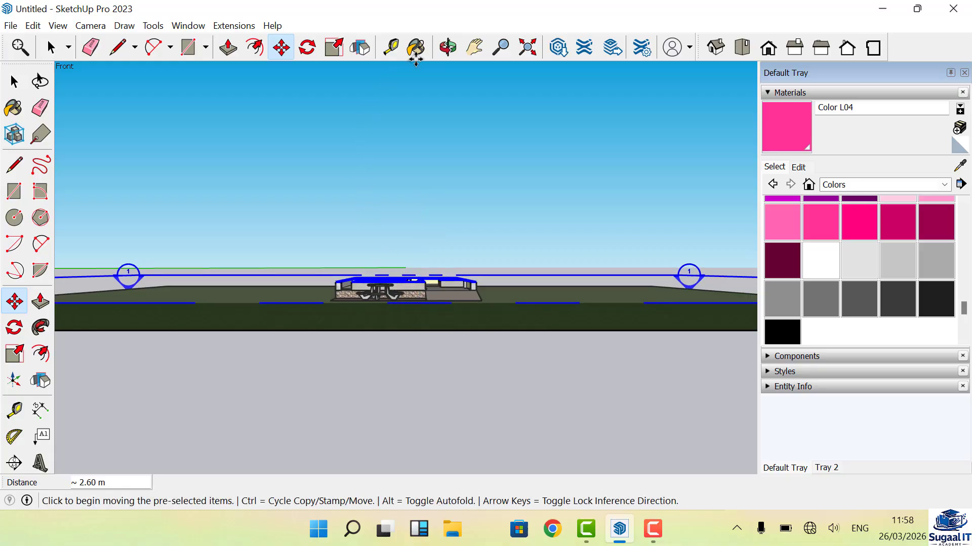
Examine the sectioned house from the bedroom side and from the front, including its cut walls, rooms and furniture
left_click(448, 47)
left_click_drag(278, 289, 572, 388)
scroll(401, 246, "up", 5)
scroll(272, 320, "down", 3)
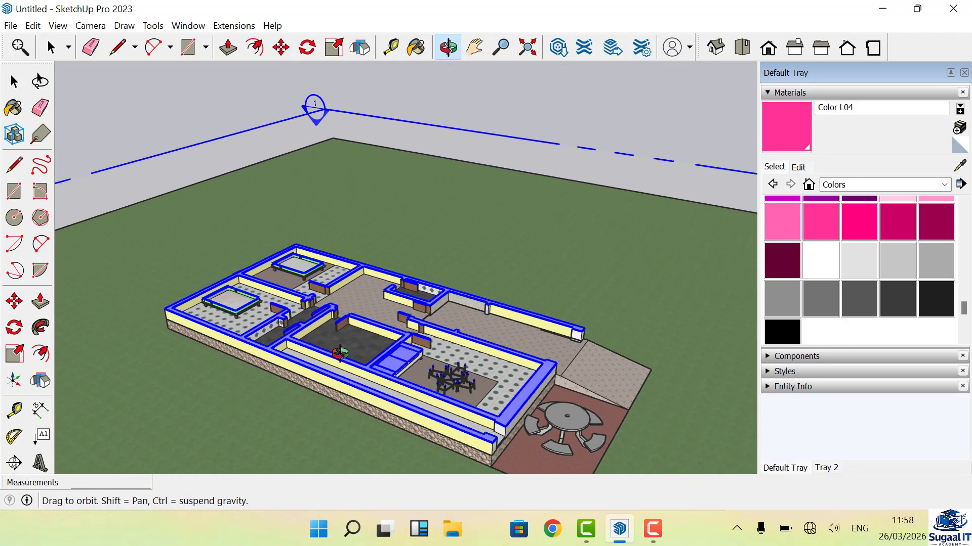
left_click_drag(340, 354, 519, 349)
scroll(487, 353, "up", 2)
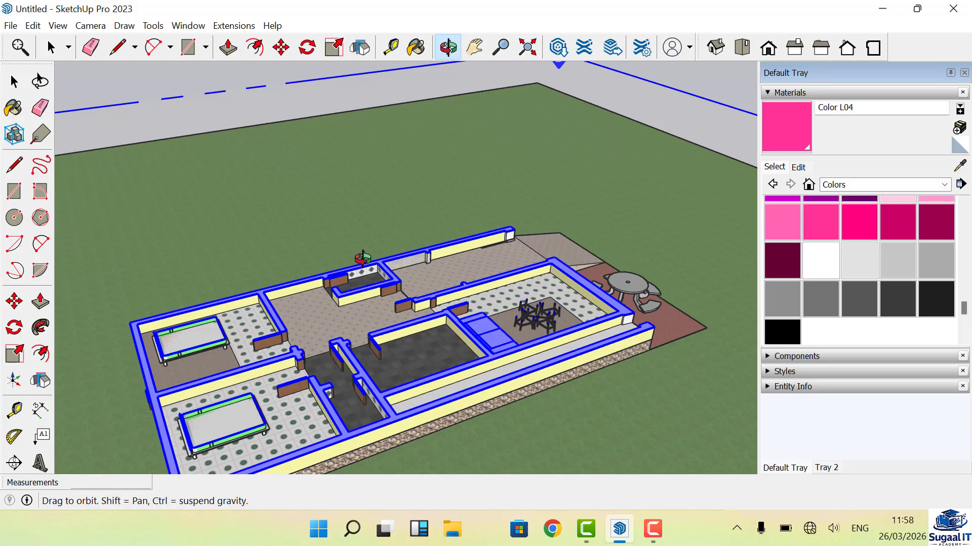
scroll(360, 311, "up", 1)
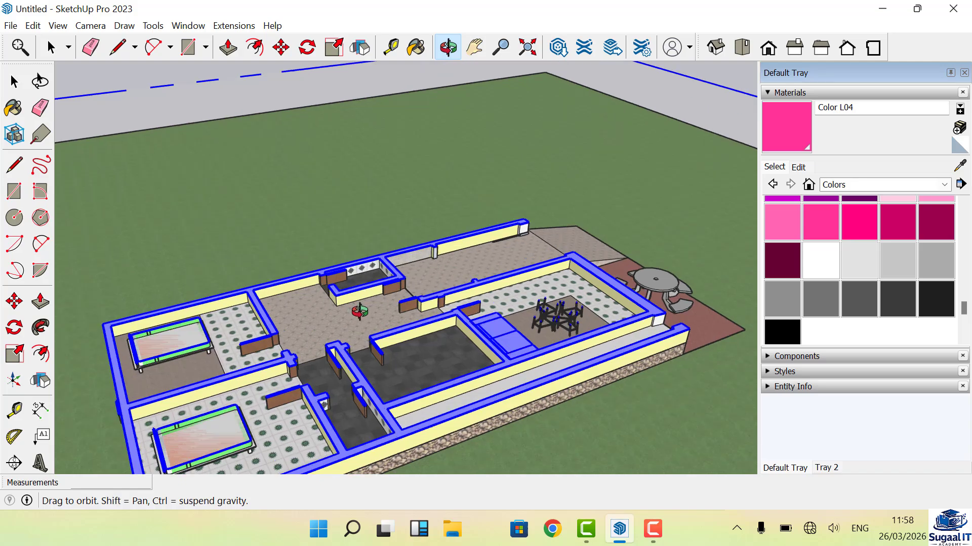
scroll(361, 310, "down", 3)
scroll(330, 388, "up", 2)
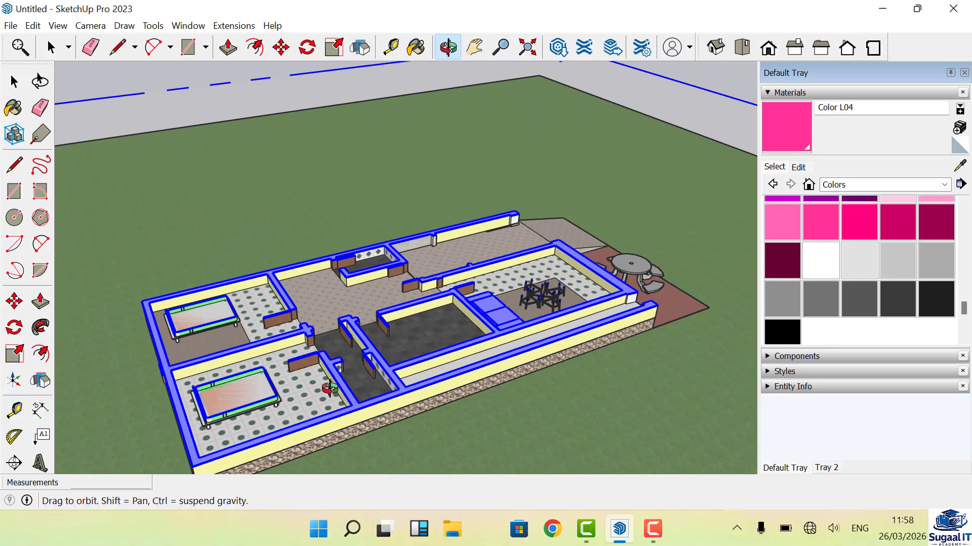
scroll(330, 430, "up", 1)
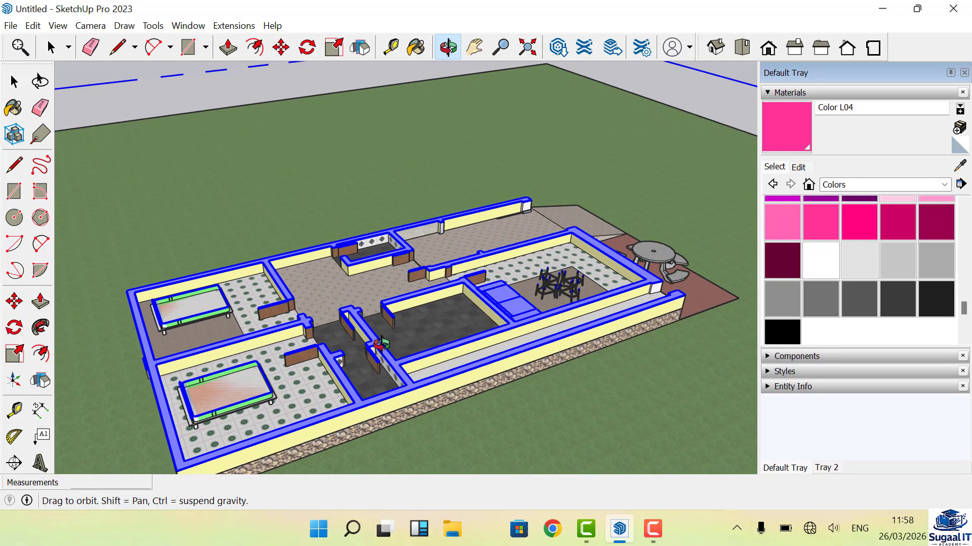
scroll(369, 346, "up", 2)
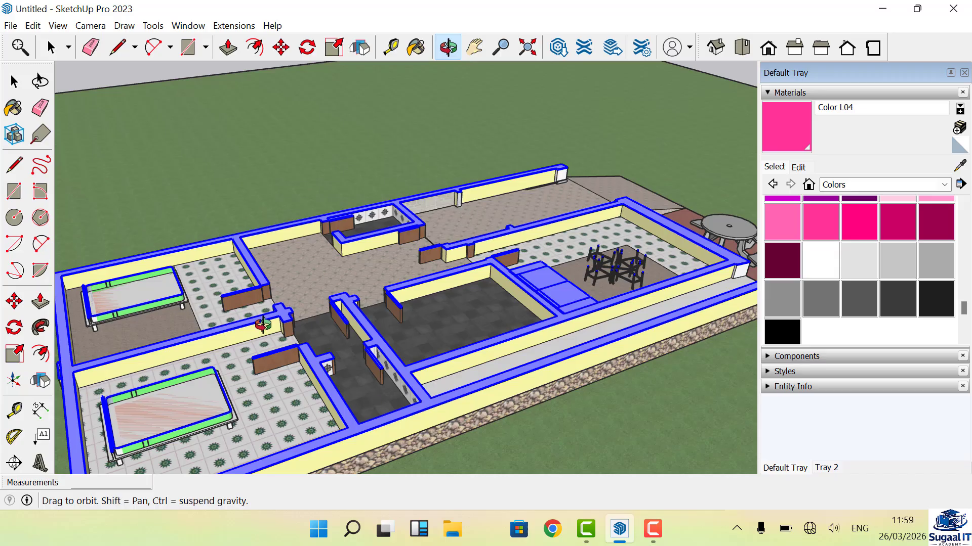
scroll(210, 323, "down", 1)
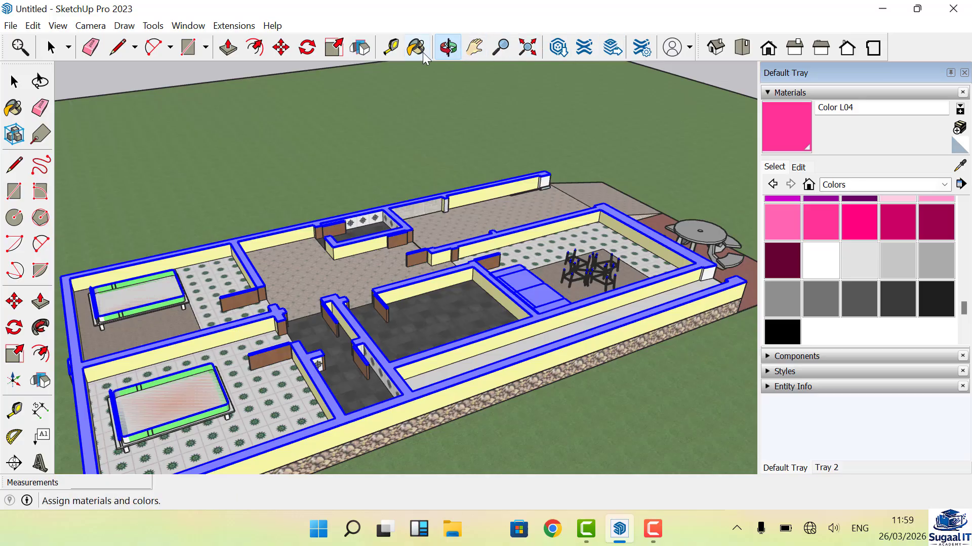
left_click_drag(481, 310, 352, 358)
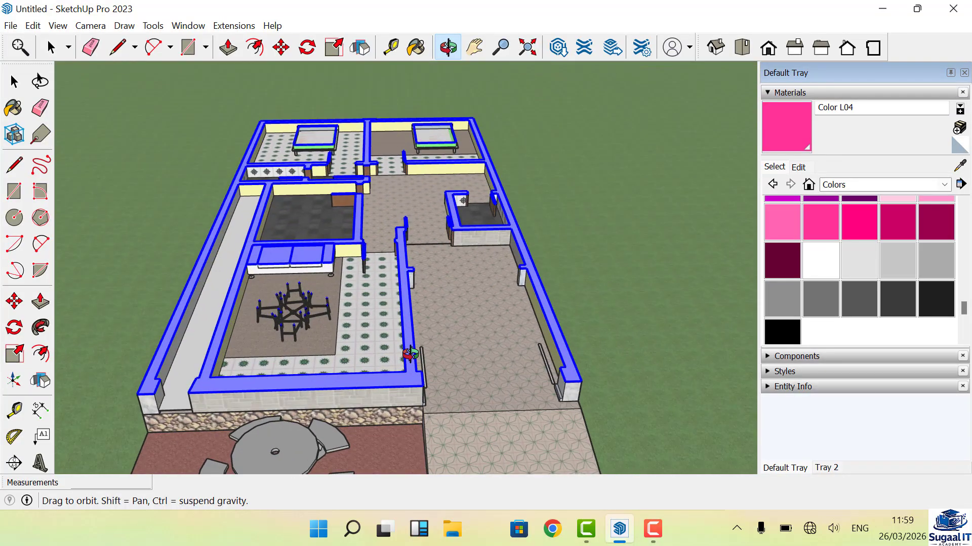
scroll(425, 349, "up", 2)
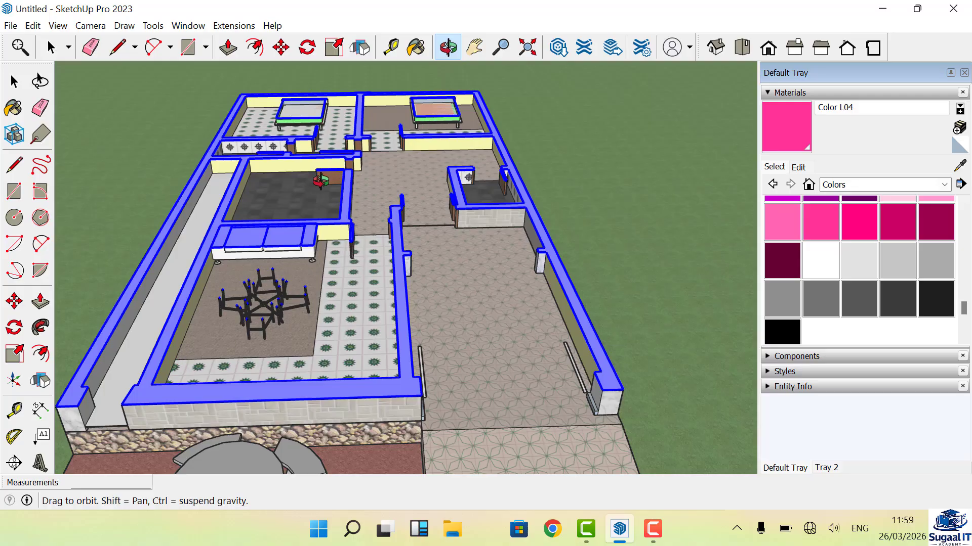
left_click_drag(311, 175, 328, 261)
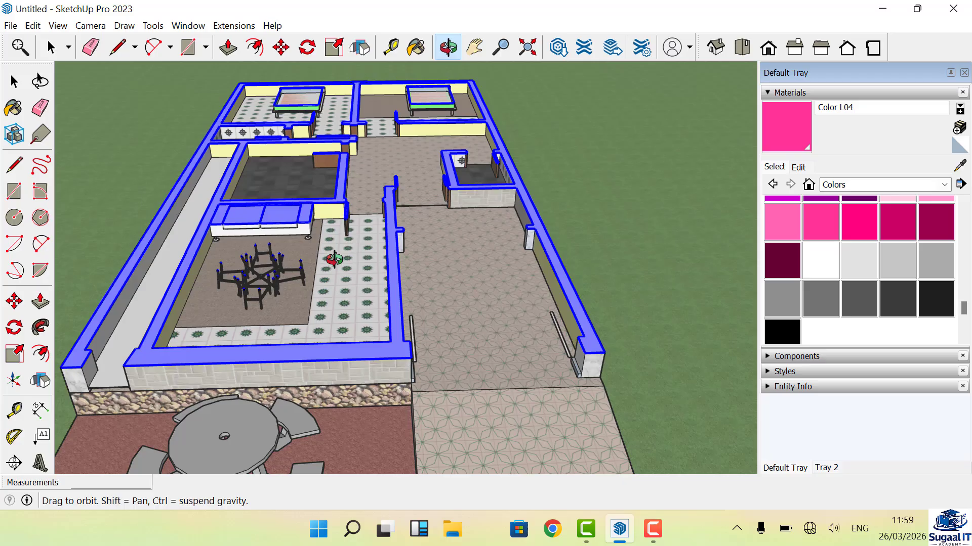
Examine the sectioned bedrooms and hallway up close, the whole cut house from above, and its long yellow side wall
scroll(347, 82, "up", 5)
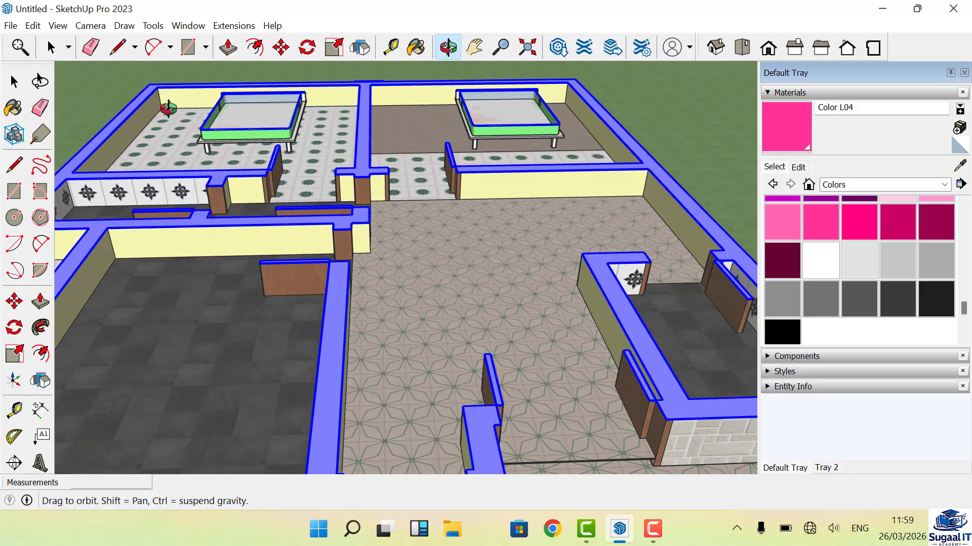
scroll(169, 109, "down", 3)
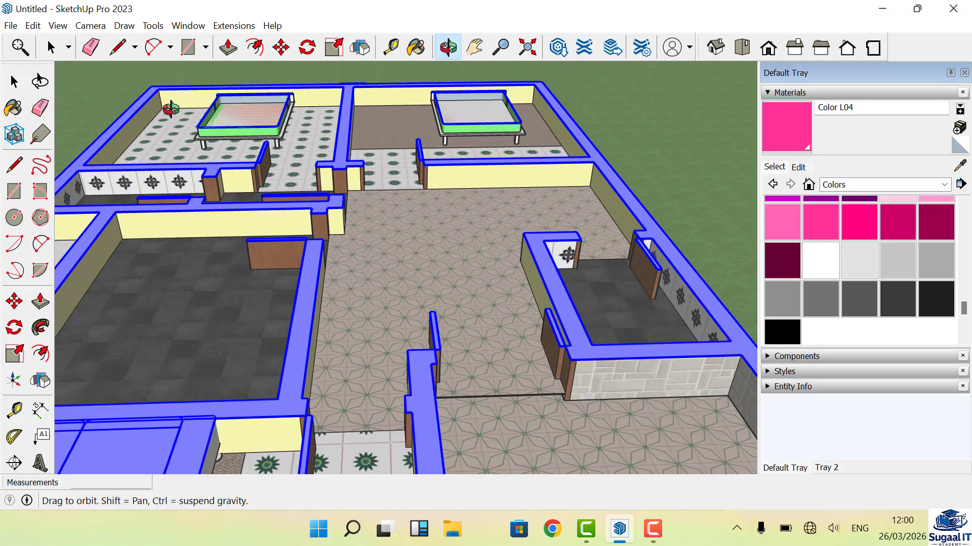
scroll(337, 96, "up", 3)
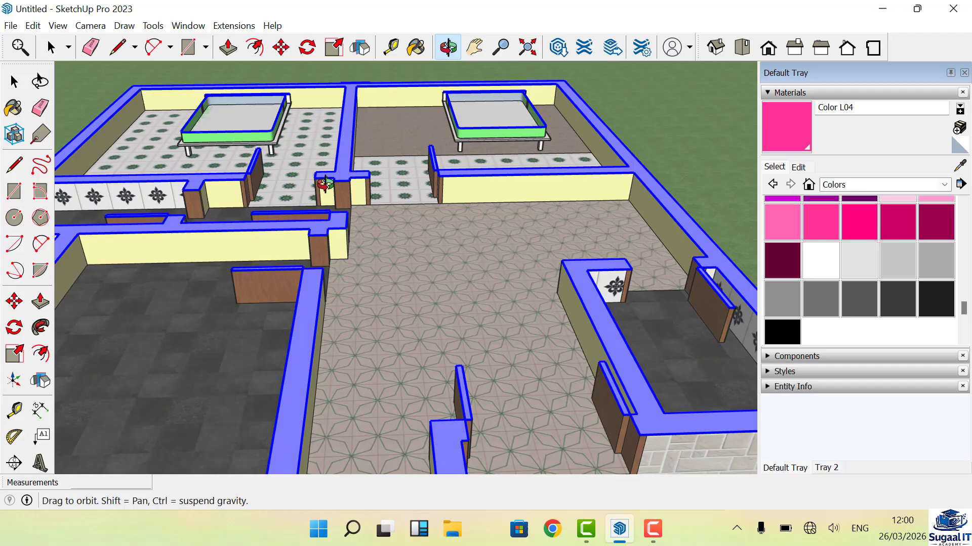
scroll(323, 185, "down", 6)
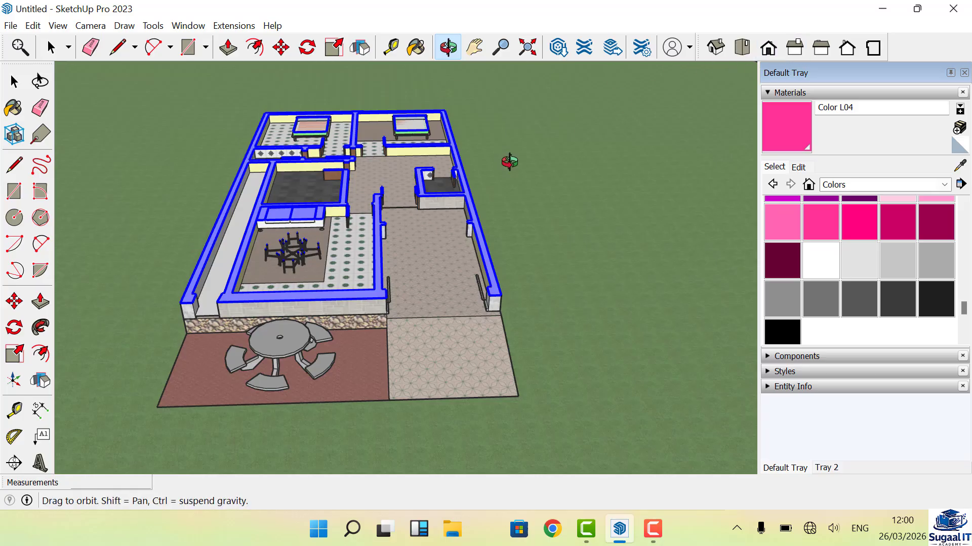
left_click_drag(445, 221, 328, 223)
scroll(327, 208, "up", 5)
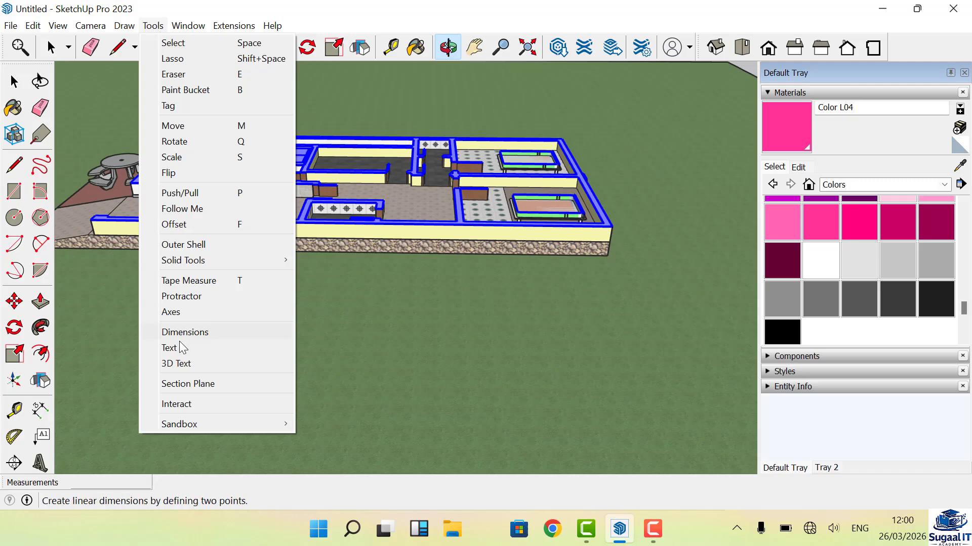
Try to dimension the long yellow side wall from its bedroom-end top corner to its front-end top corner
left_click(205, 334)
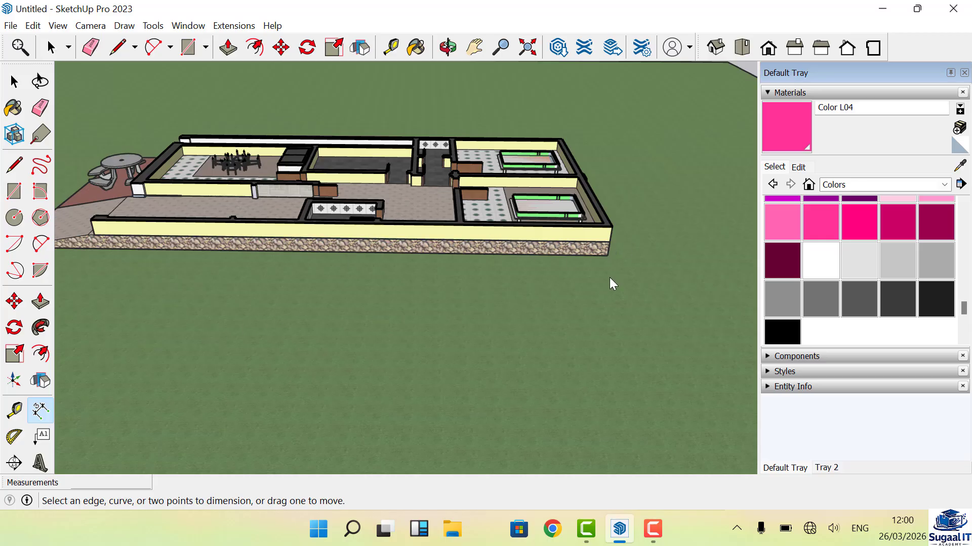
scroll(572, 199, "up", 3)
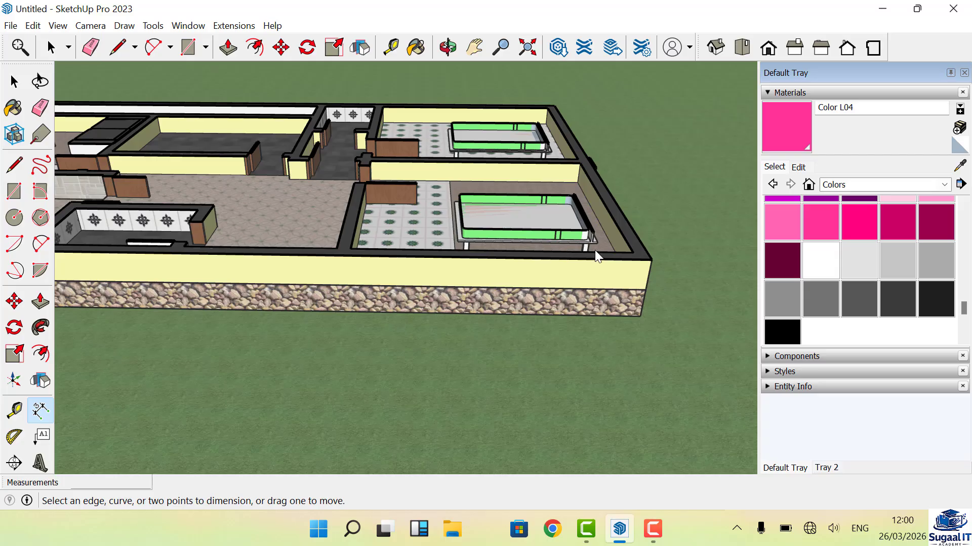
left_click(652, 258)
scroll(679, 250, "down", 6)
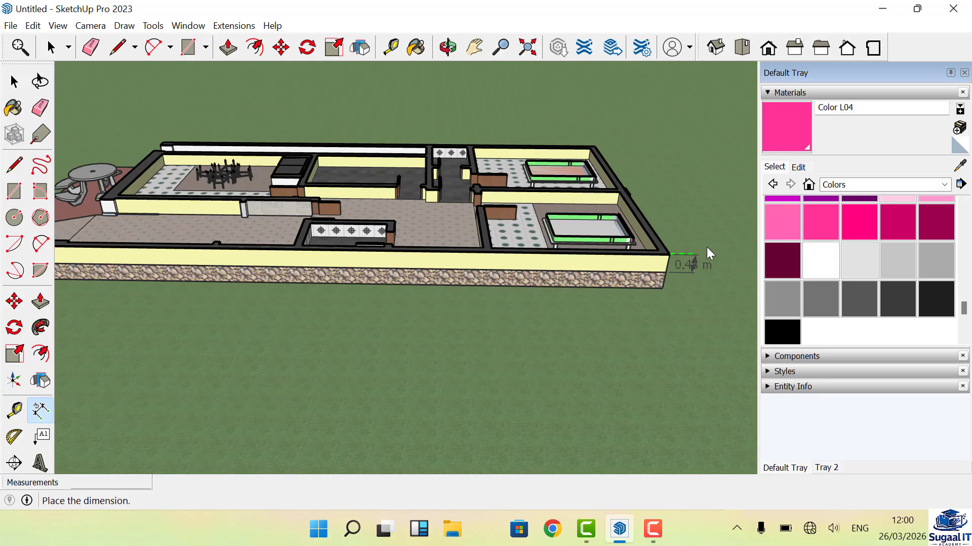
scroll(294, 251, "up", 5)
scroll(293, 251, "up", 1)
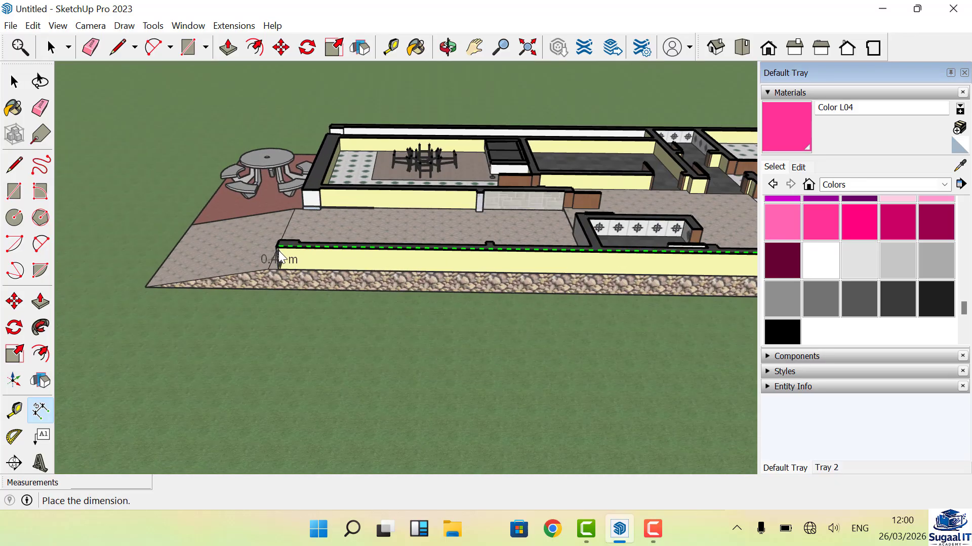
left_click(278, 251)
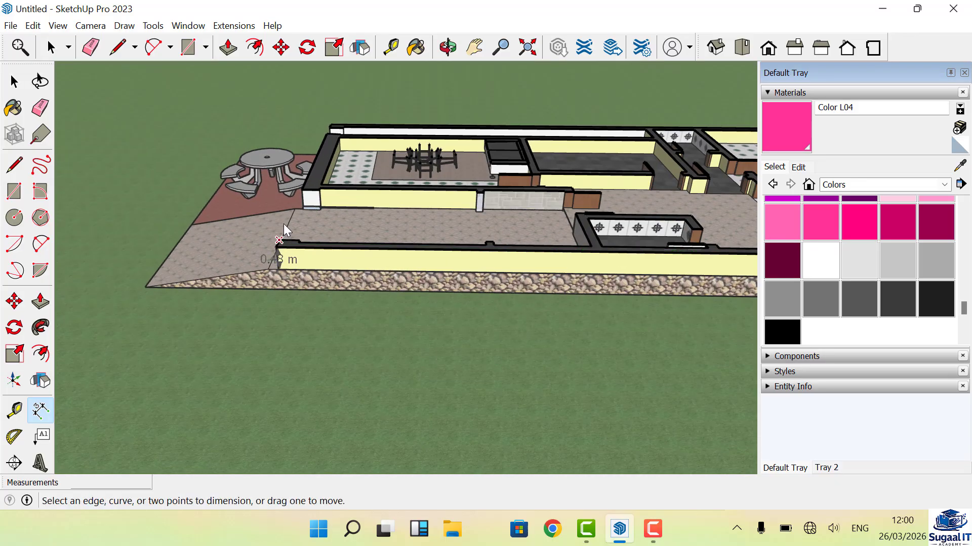
scroll(281, 251, "up", 8)
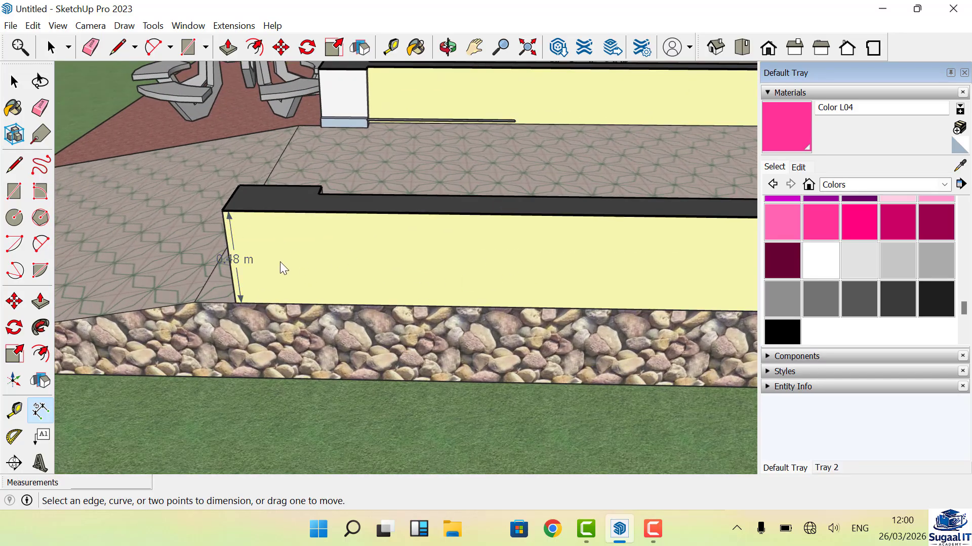
key("ctrl+z")
Dimension the length of the long yellow side wall between its two top end corners, placing the dimension line directly above the wall
left_click(152, 25)
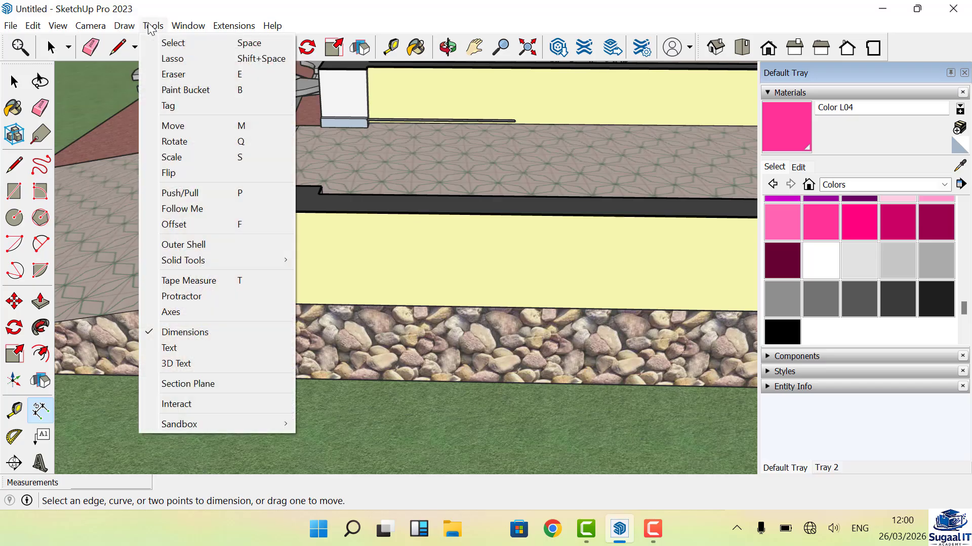
left_click(183, 332)
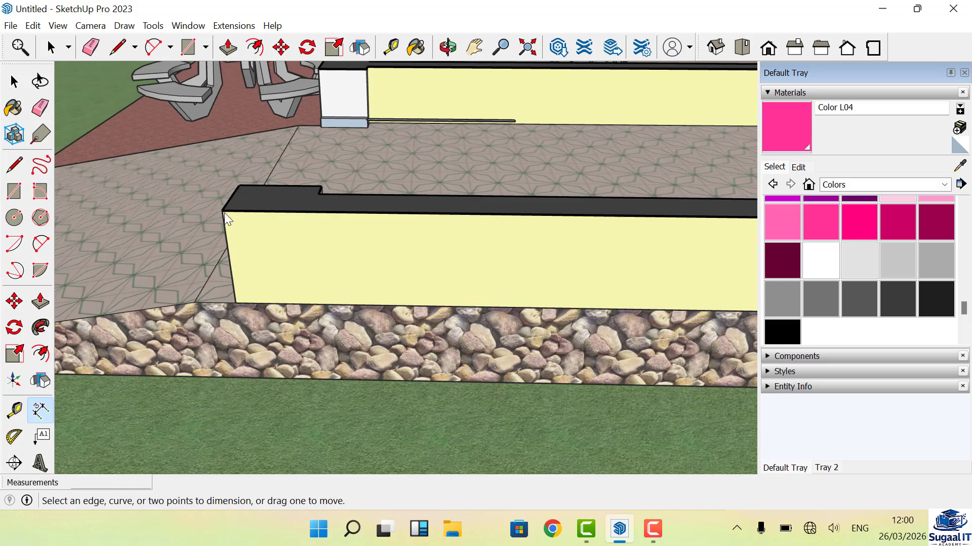
scroll(223, 212, "up", 2)
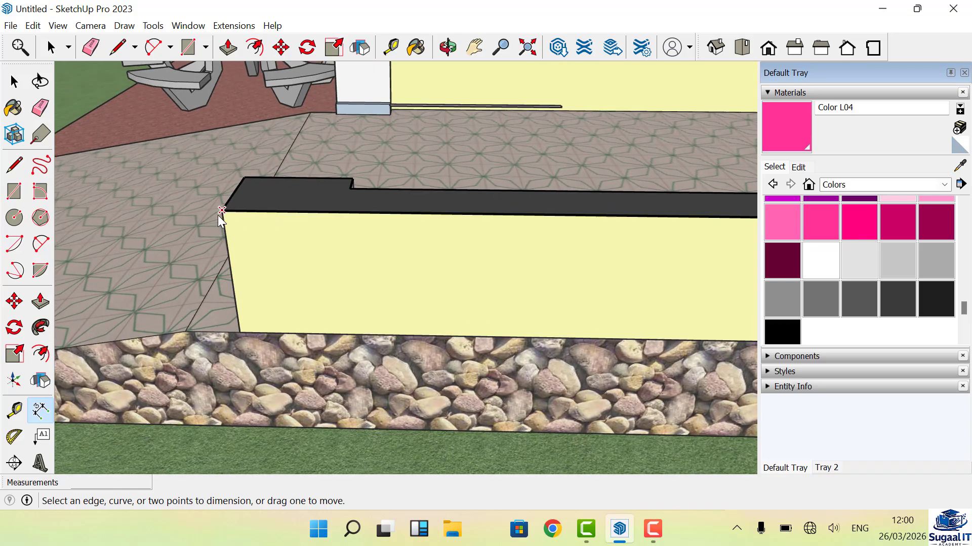
left_click(222, 210)
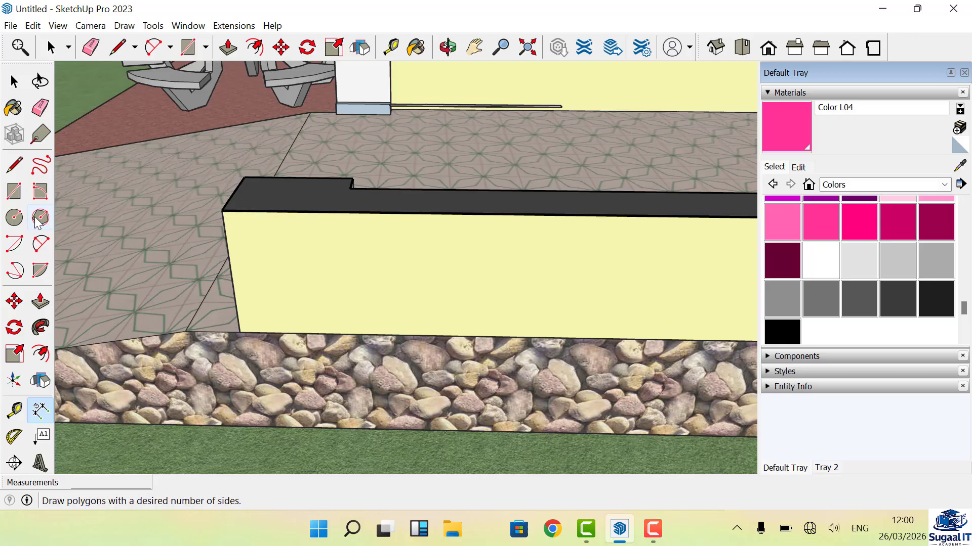
scroll(136, 187, "down", 6)
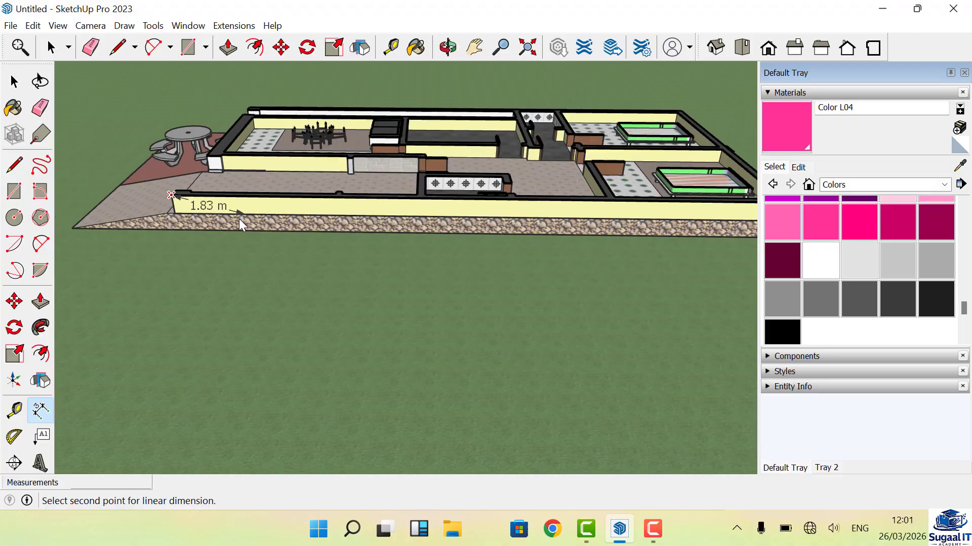
scroll(239, 218, "down", 1)
scroll(708, 207, "up", 2)
scroll(335, 209, "down", 4)
scroll(582, 210, "up", 10)
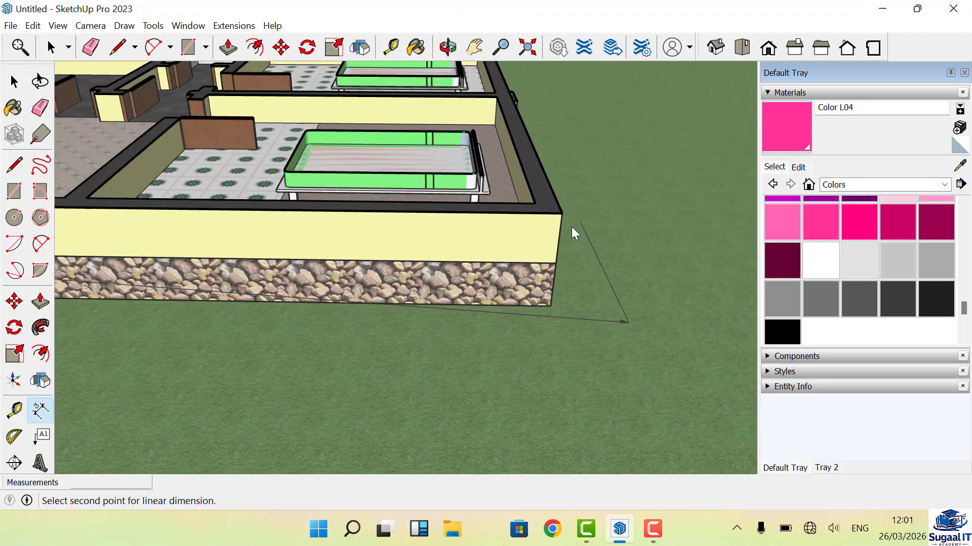
scroll(561, 215, "up", 1)
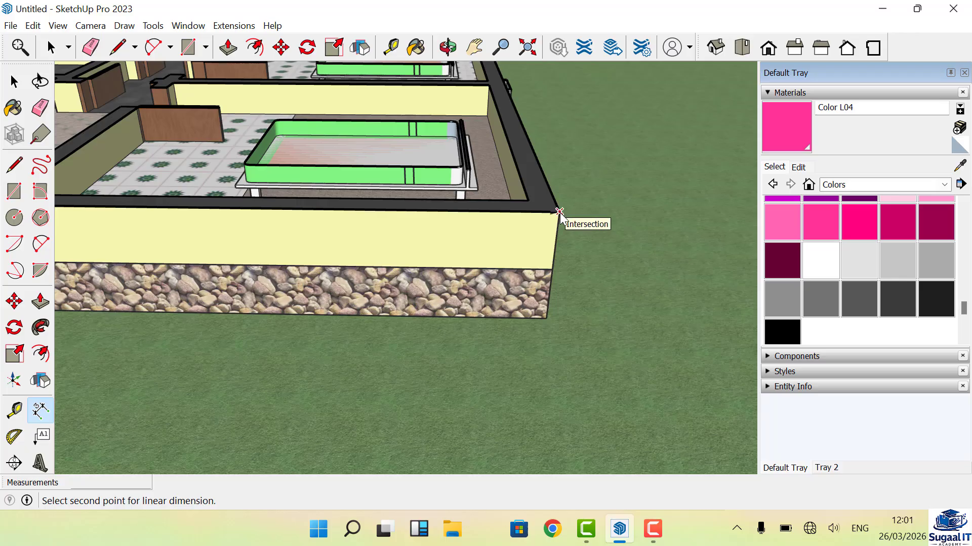
left_click(560, 212)
scroll(561, 173, "down", 1)
scroll(562, 172, "down", 1)
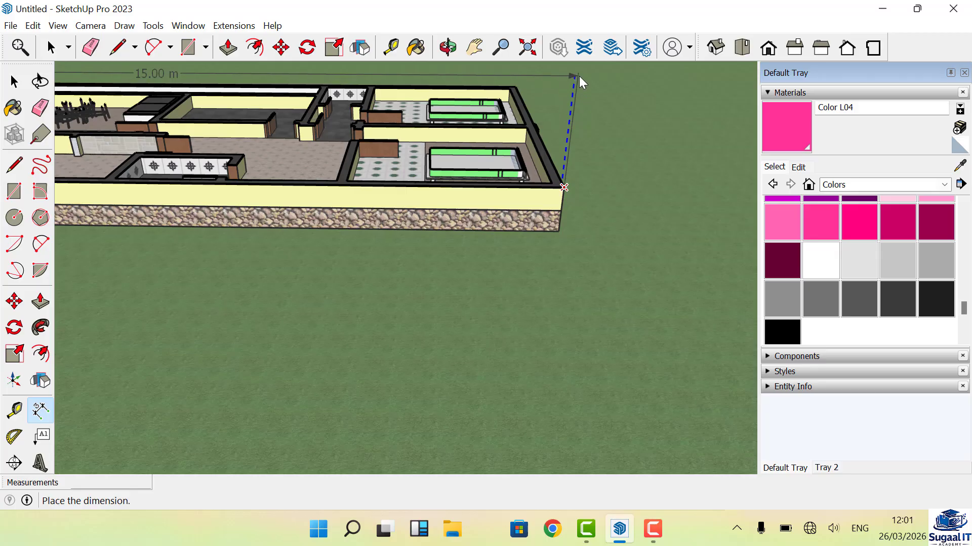
left_click(579, 76)
scroll(394, 204, "down", 2)
scroll(342, 203, "up", 1)
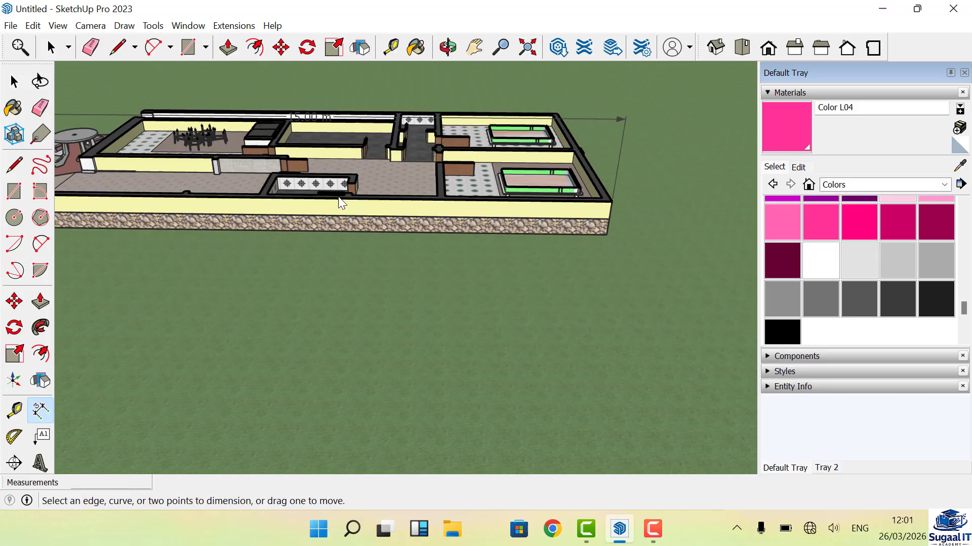
In the top view, dimension the house's overall width along the outer bedroom wall, placing the dimension line outside that wall
left_click(447, 47)
left_click_drag(364, 204, 369, 153)
scroll(357, 187, "down", 2)
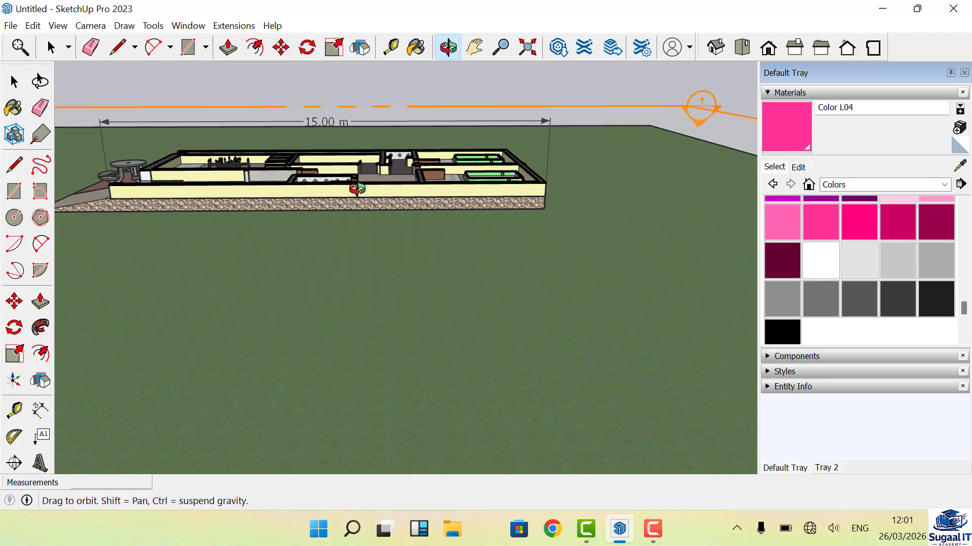
left_click_drag(358, 223, 358, 253)
left_click(743, 48)
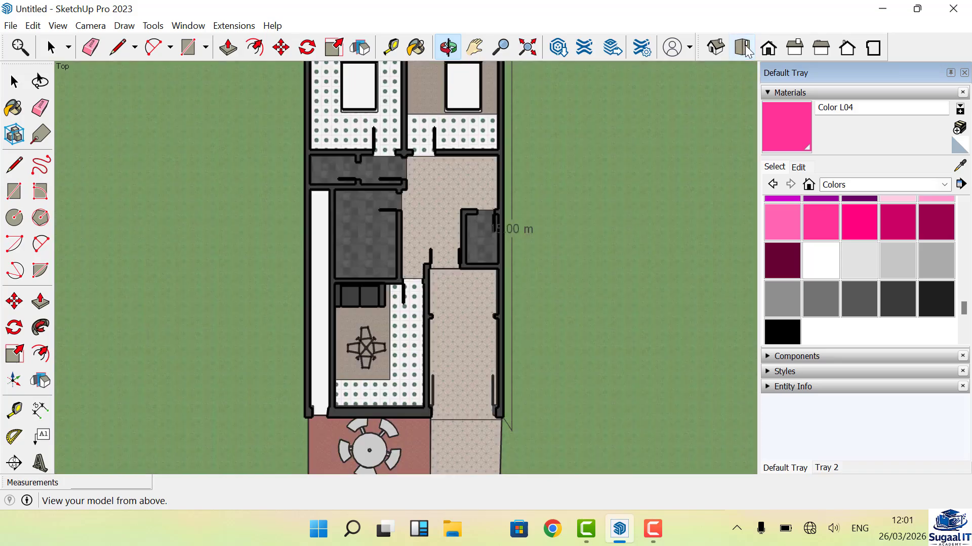
scroll(498, 248, "down", 3)
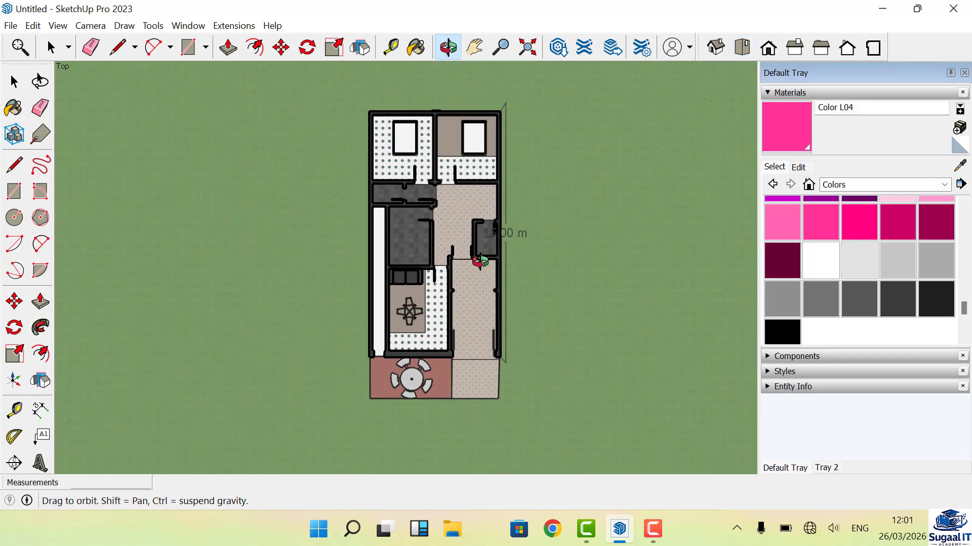
scroll(445, 134, "up", 4)
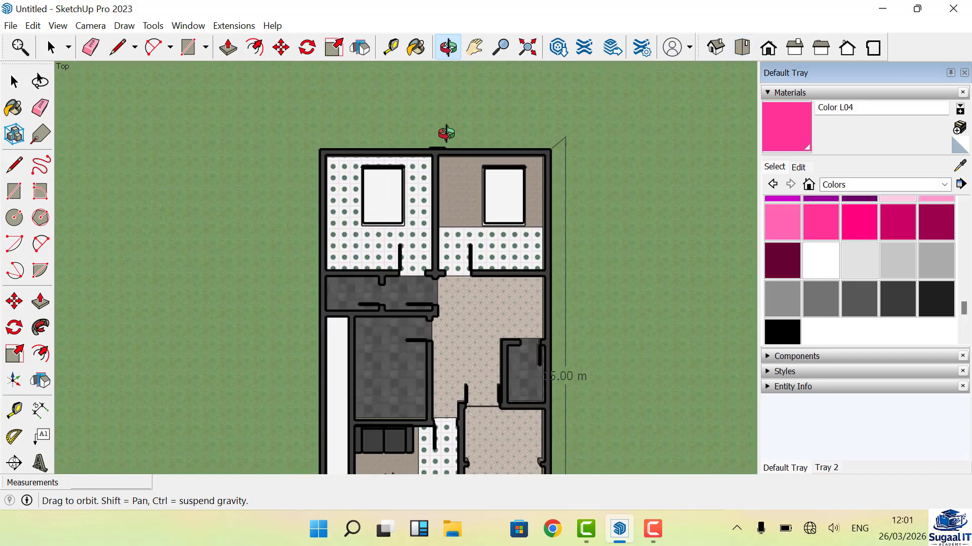
left_click(152, 25)
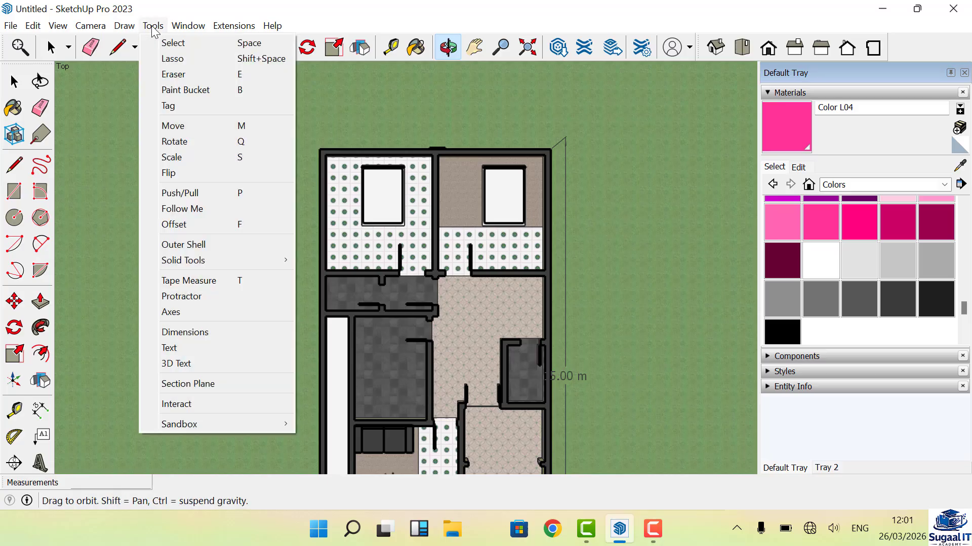
left_click(174, 333)
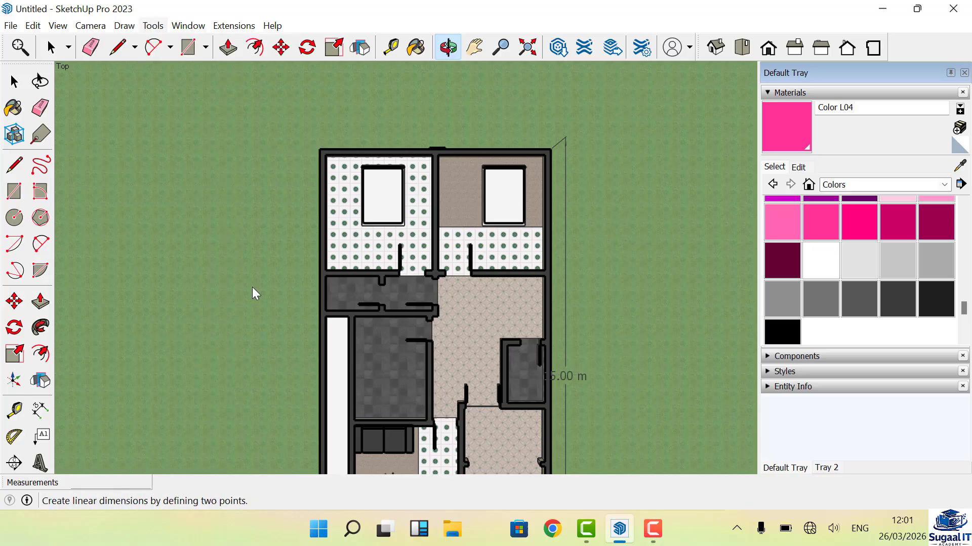
left_click(321, 151)
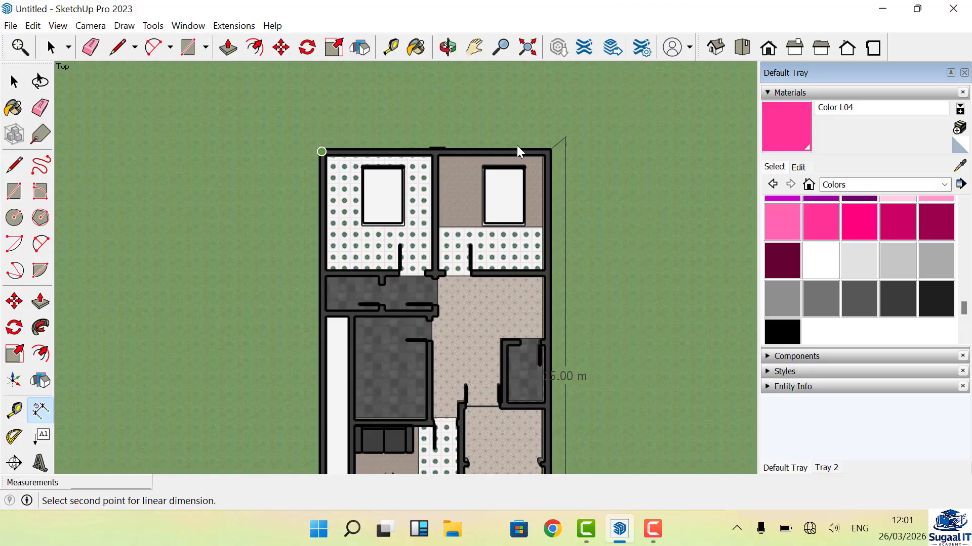
left_click(548, 151)
left_click(547, 115)
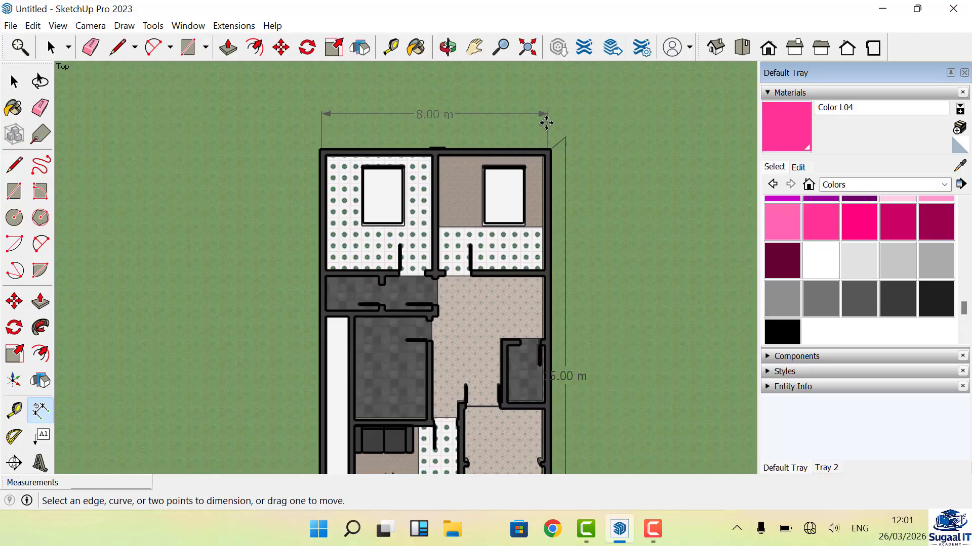
Dimension the house's full length from the bedroom-end corner to the porch-end corner, offsetting the line onto the grass beside the hallway side wall
left_click(548, 152)
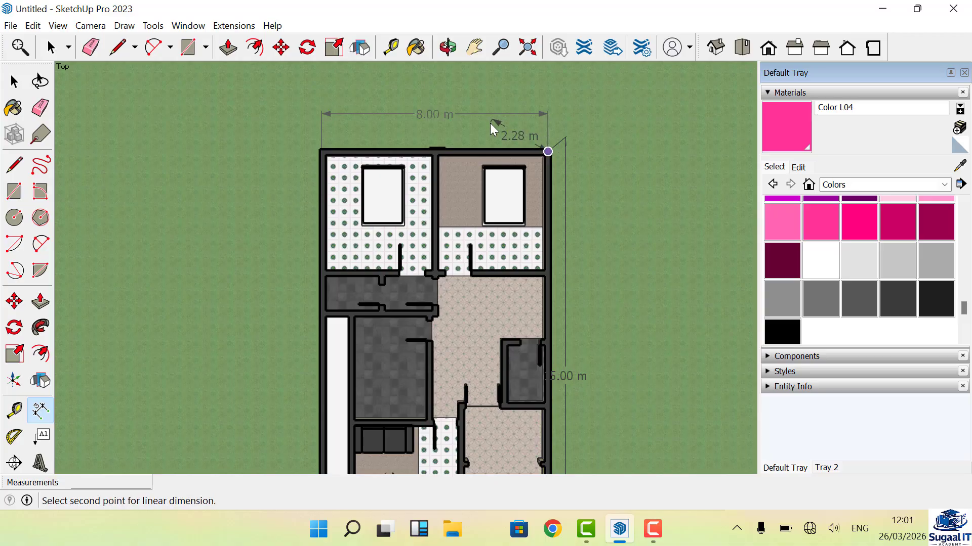
scroll(491, 123, "down", 3)
scroll(529, 314, "up", 4)
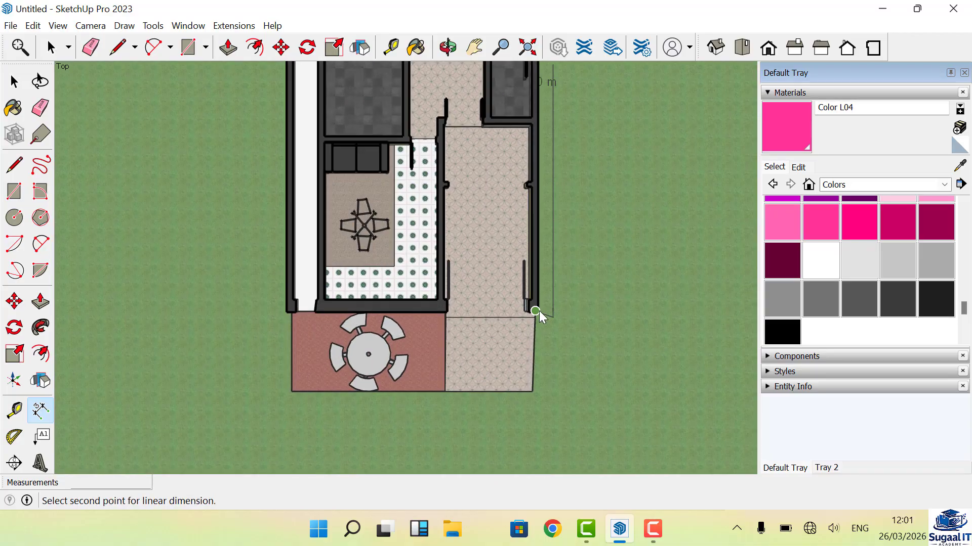
left_click(539, 311)
left_click(587, 309)
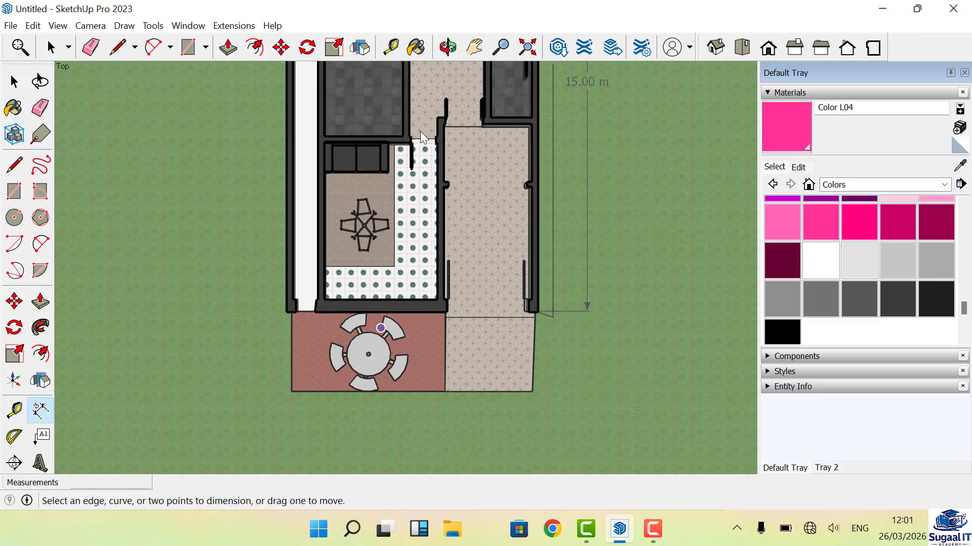
Dimension the dining room's front wall between its two outer side faces, placing the dimension line across the round table on the red porch
scroll(402, 299, "up", 5)
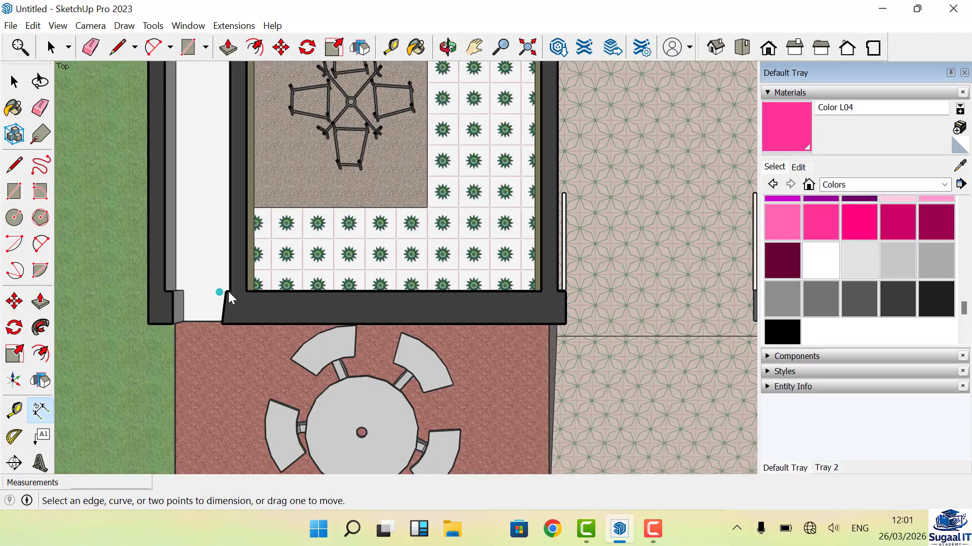
scroll(229, 291, "up", 2)
left_click(231, 292)
scroll(230, 292, "down", 2)
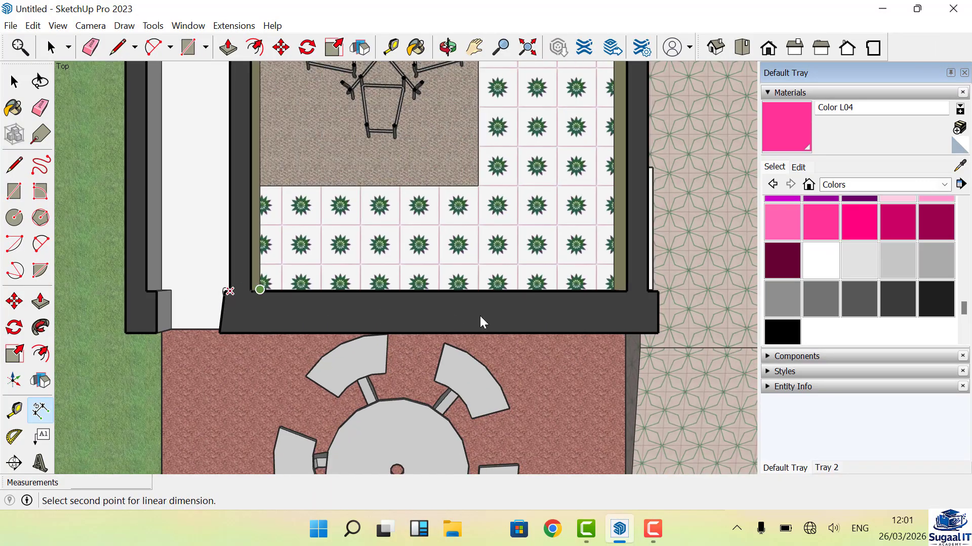
scroll(652, 287, "up", 1)
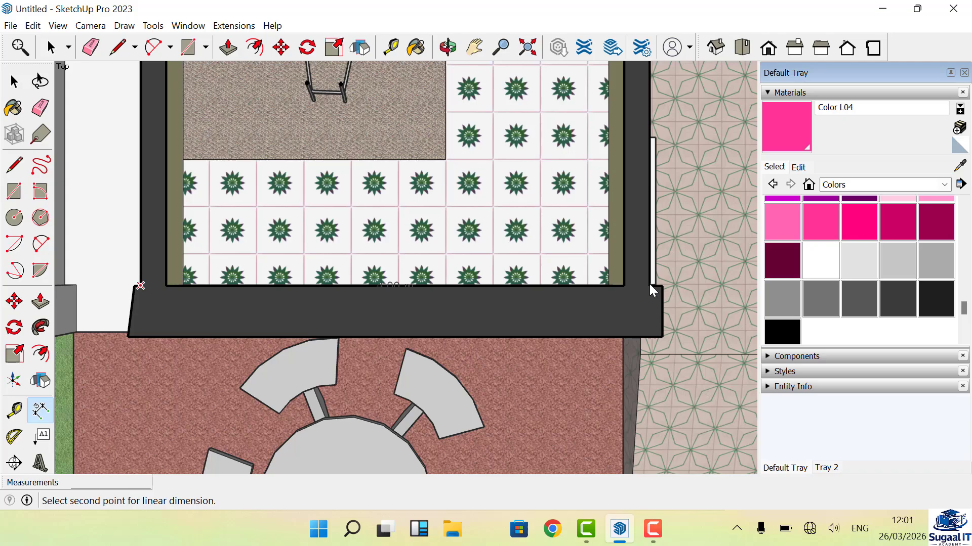
left_click(649, 286)
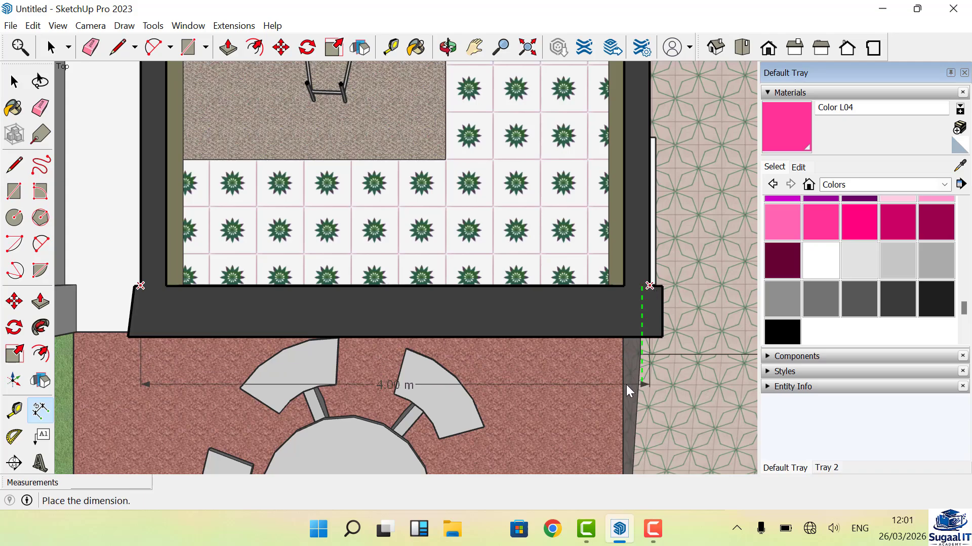
scroll(626, 385, "down", 1)
scroll(599, 419, "down", 1)
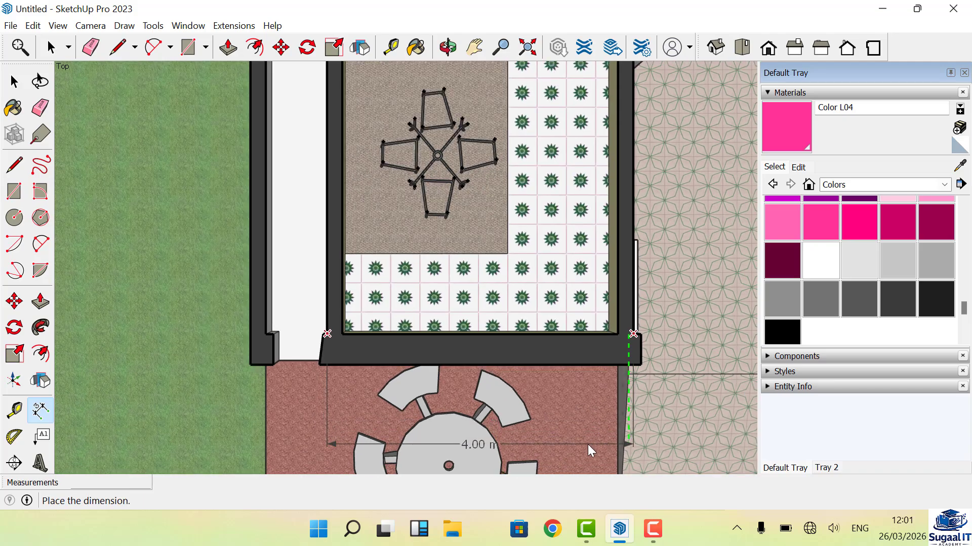
left_click(588, 444)
Dimension the inner width of the fully tiled bedroom, placing the line between its outer wall and the overall width dimension
scroll(511, 430, "down", 4)
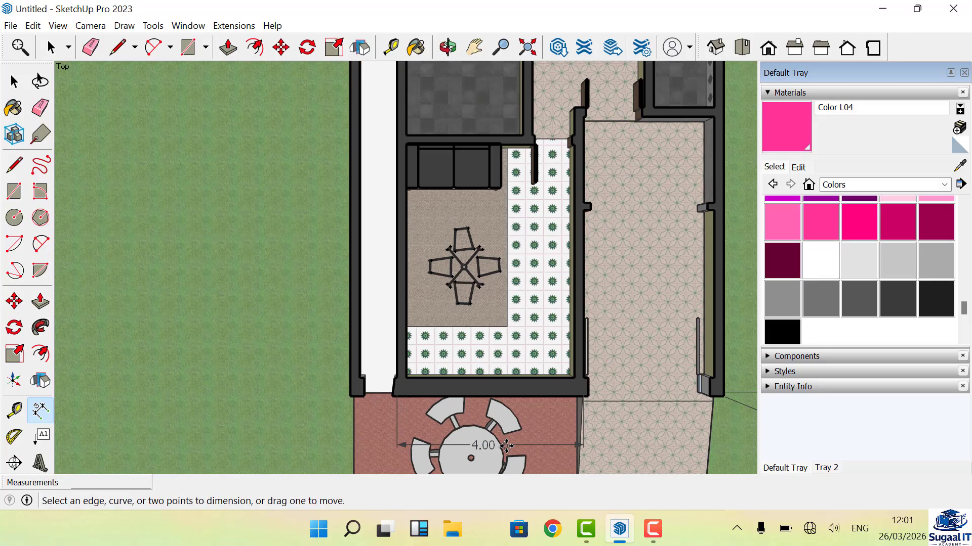
scroll(509, 430, "down", 1)
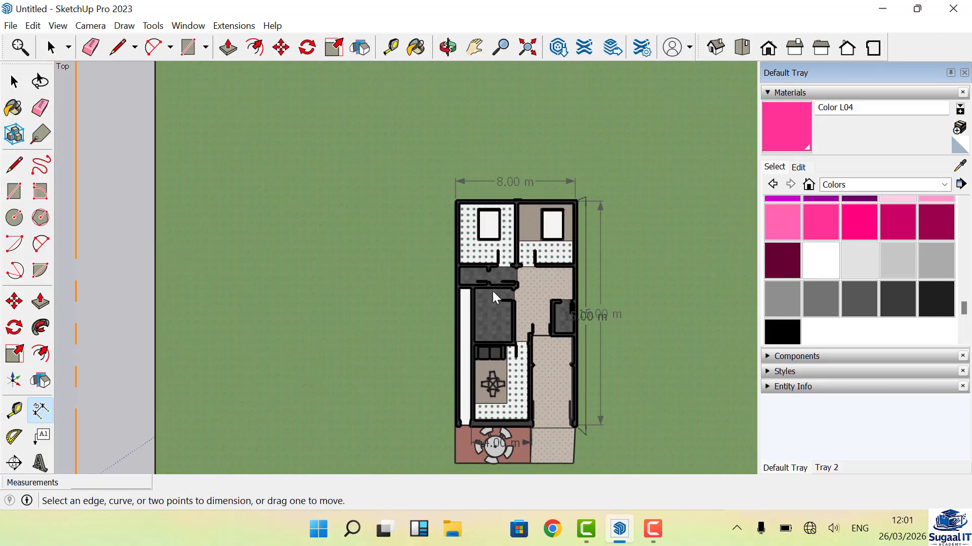
scroll(479, 312, "up", 5)
scroll(478, 308, "down", 3)
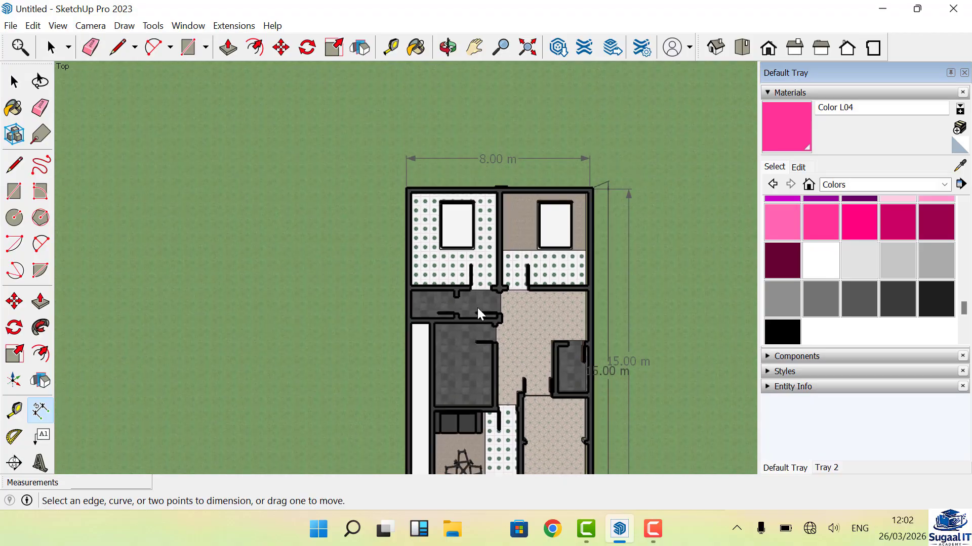
scroll(494, 219, "up", 3)
scroll(303, 164, "up", 3)
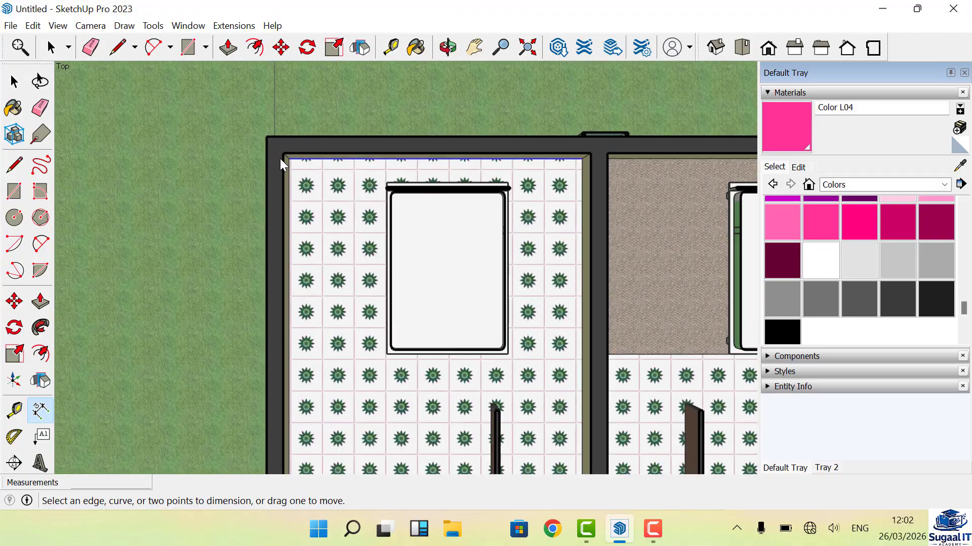
scroll(284, 153, "up", 2)
scroll(284, 155, "up", 2)
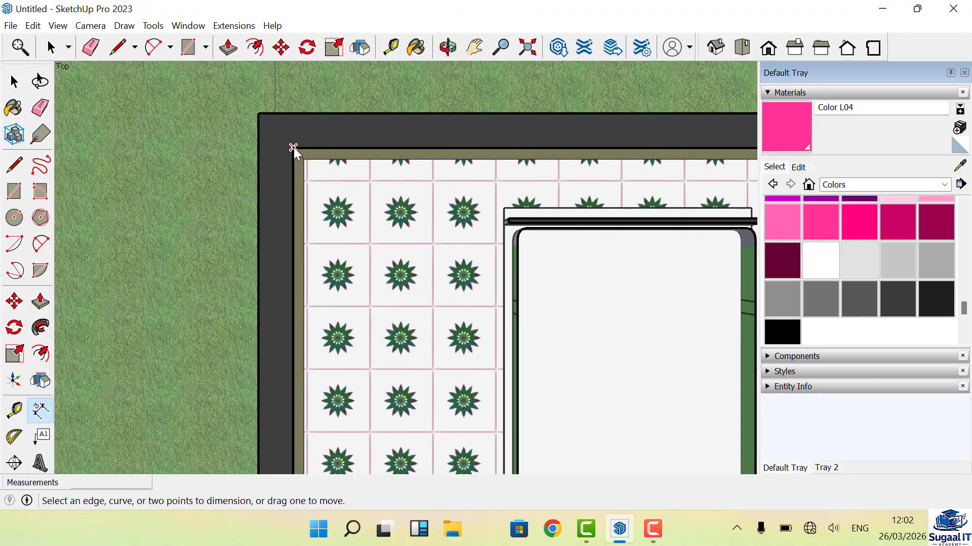
left_click(294, 148)
scroll(292, 148, "down", 2)
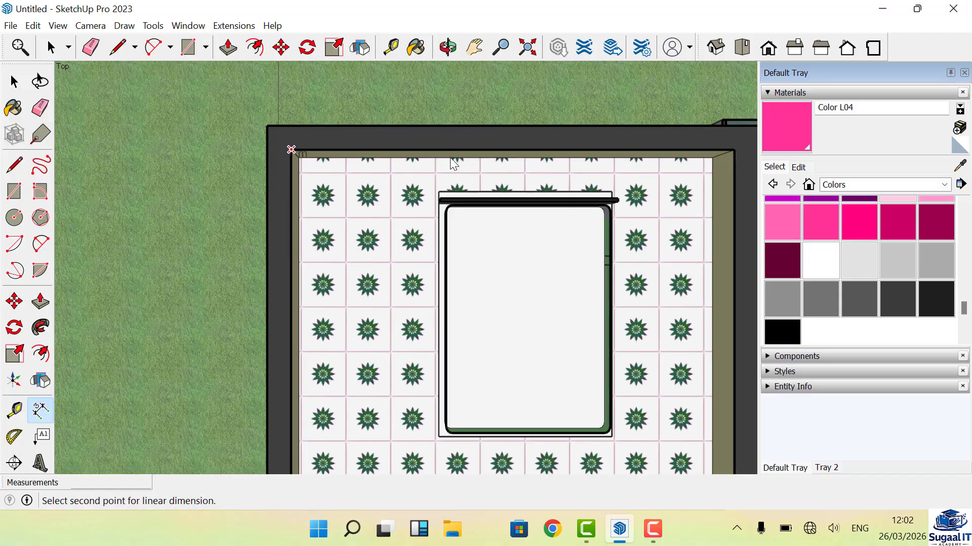
left_click(733, 155)
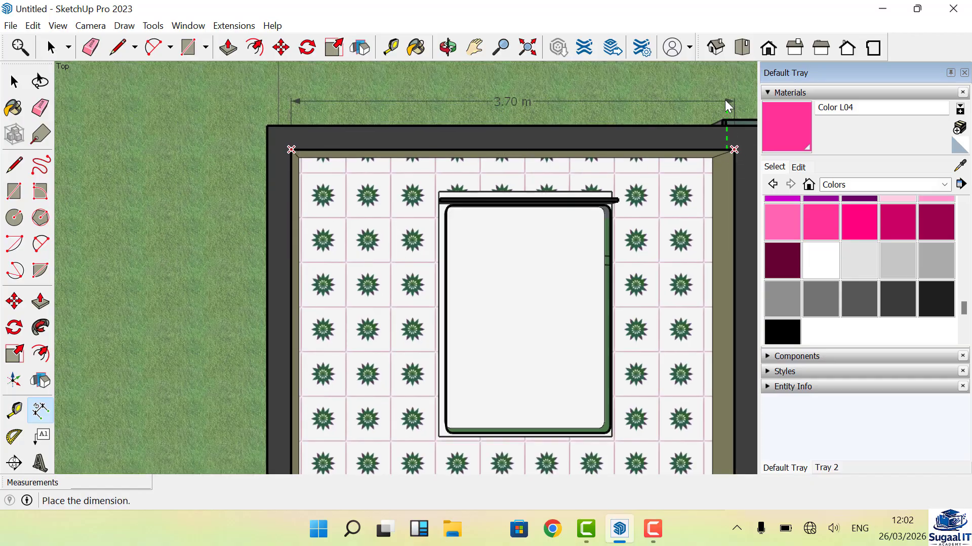
scroll(724, 99, "down", 5)
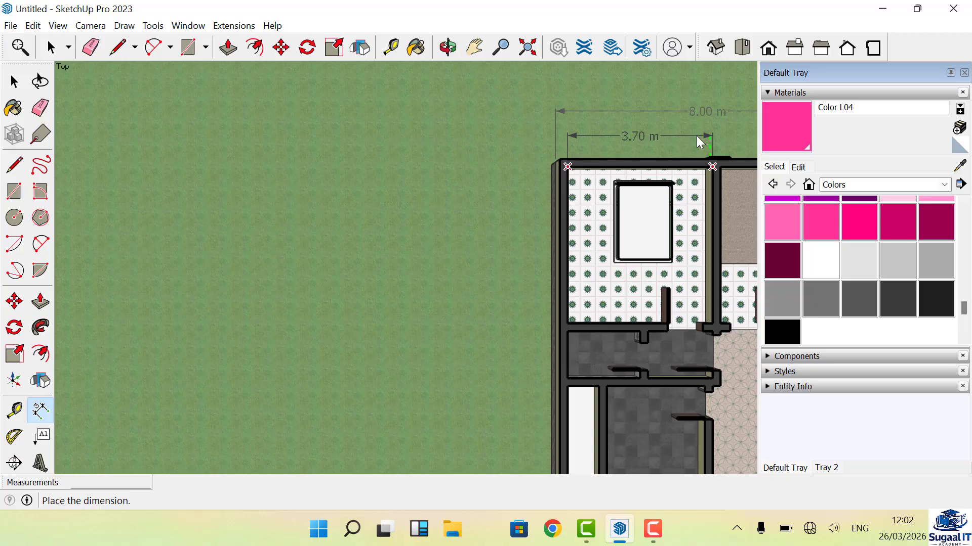
left_click(697, 135)
Dimension the inner width of the half-carpeted bedroom, placing the line level with the neighbouring bedroom's width dimension
scroll(419, 173, "down", 3)
scroll(530, 158, "up", 1)
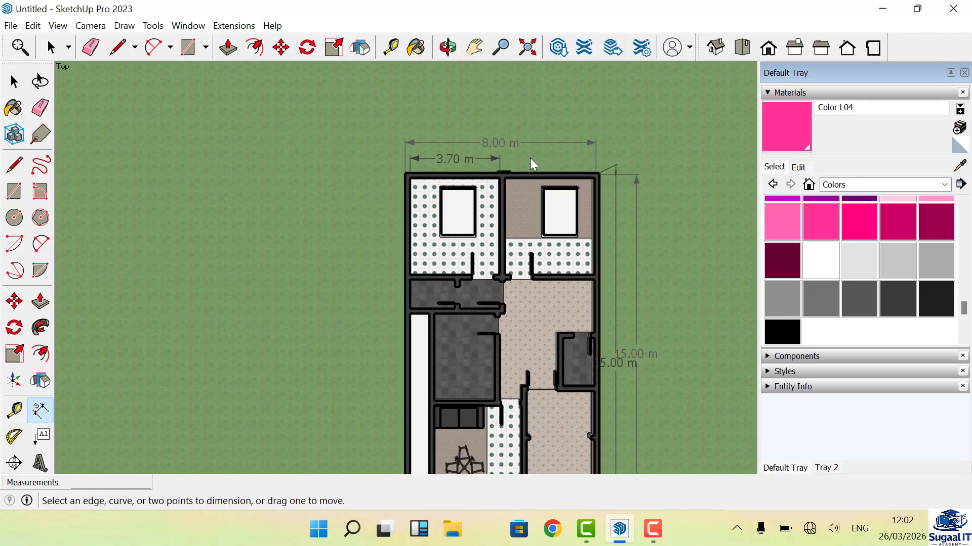
scroll(519, 173, "up", 2)
left_click(493, 184)
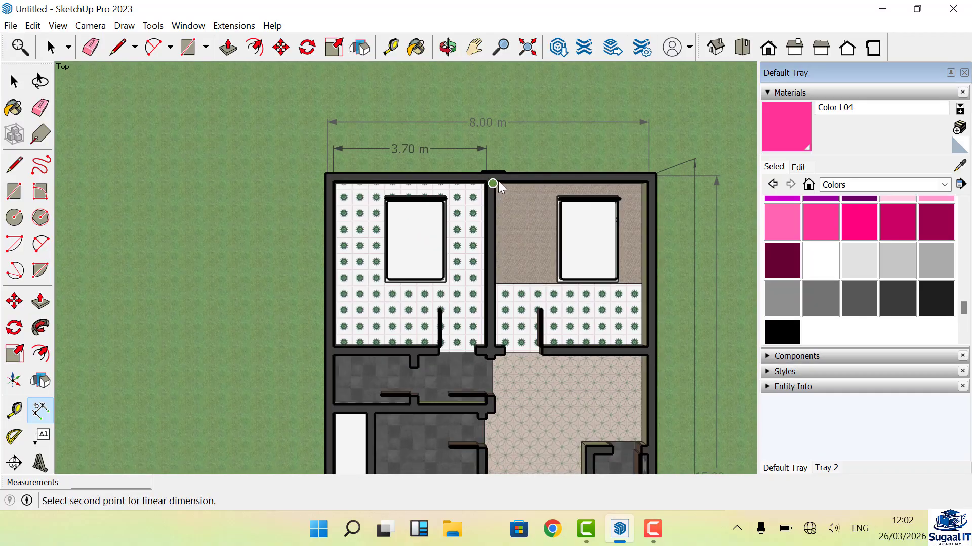
left_click(642, 184)
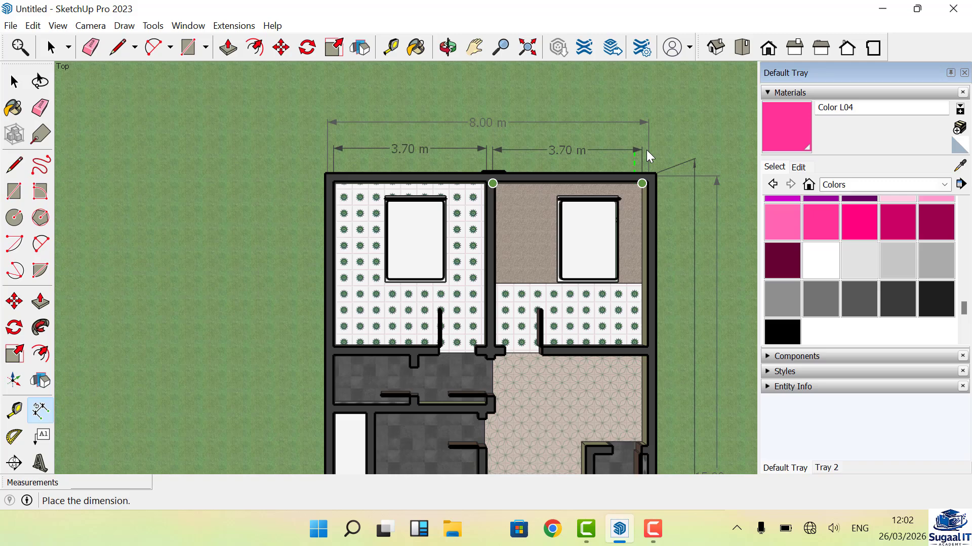
left_click(645, 150)
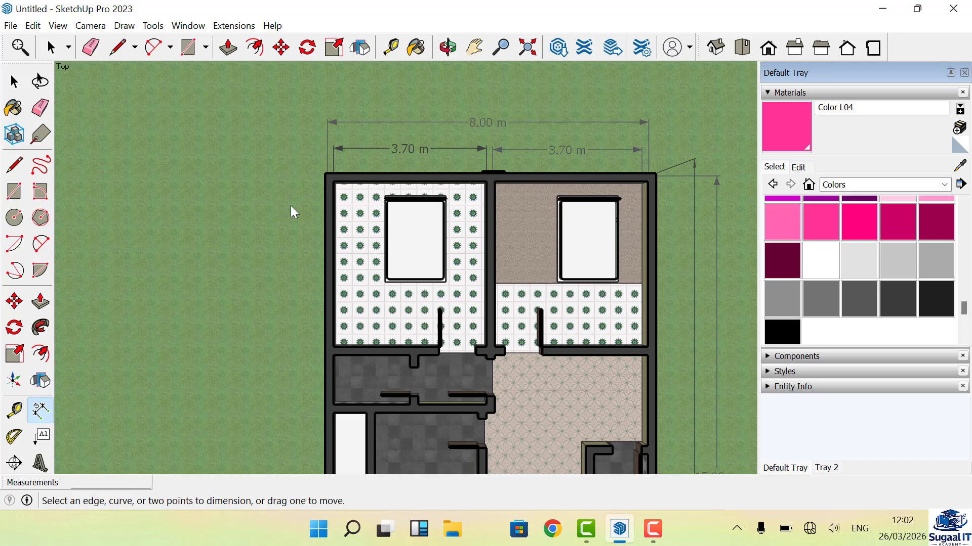
Dimension the length of the narrow white side passage from its inner end corner to its porch-end corner, placing the line inside the passage
scroll(296, 197, "down", 3)
scroll(423, 210, "up", 3)
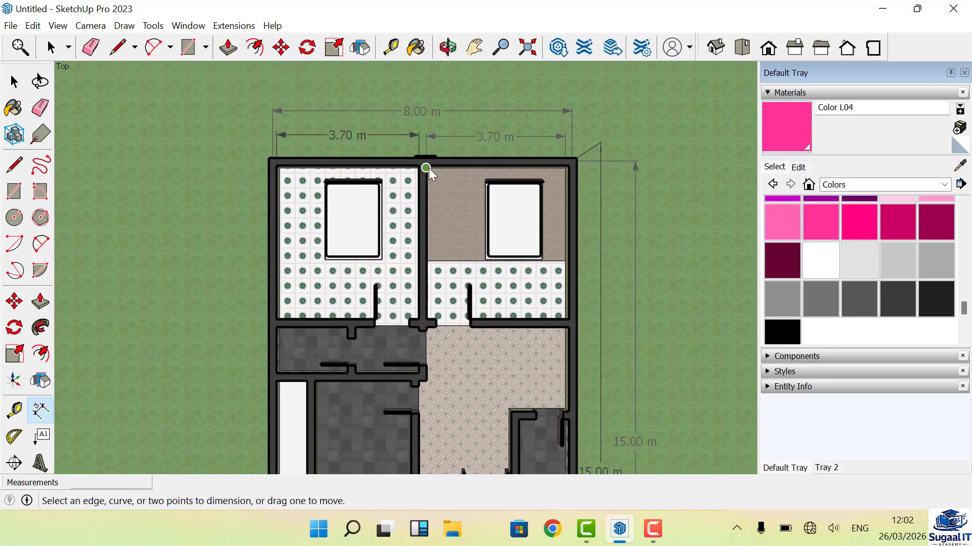
scroll(430, 169, "down", 5)
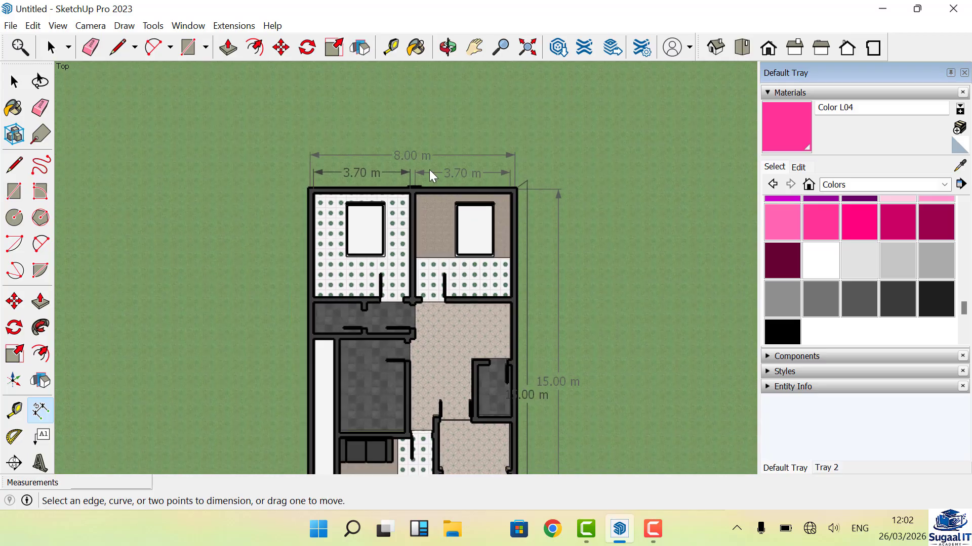
scroll(454, 354, "up", 2)
scroll(453, 355, "up", 2)
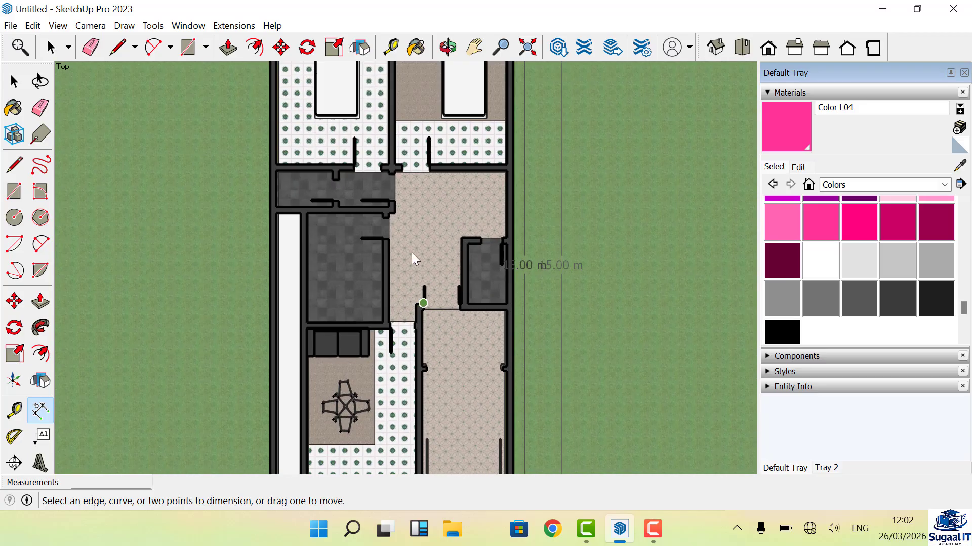
scroll(411, 253, "down", 2)
scroll(315, 272, "up", 3)
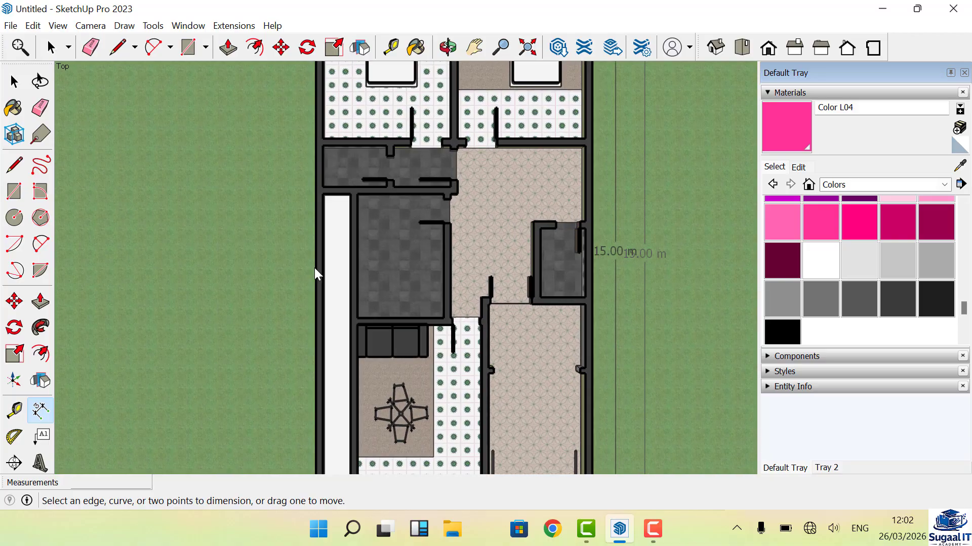
left_click(351, 196)
scroll(337, 218, "down", 2)
scroll(354, 407, "up", 4)
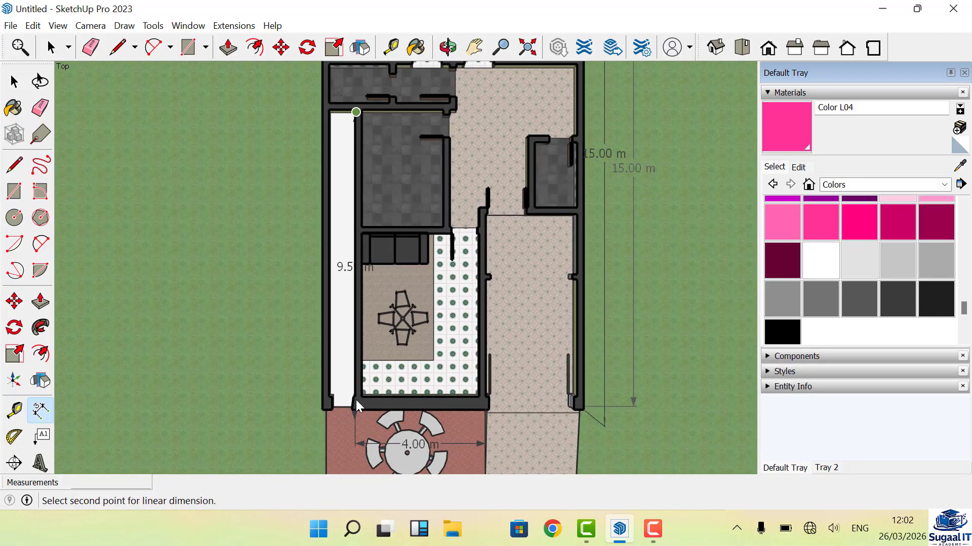
scroll(355, 410, "up", 1)
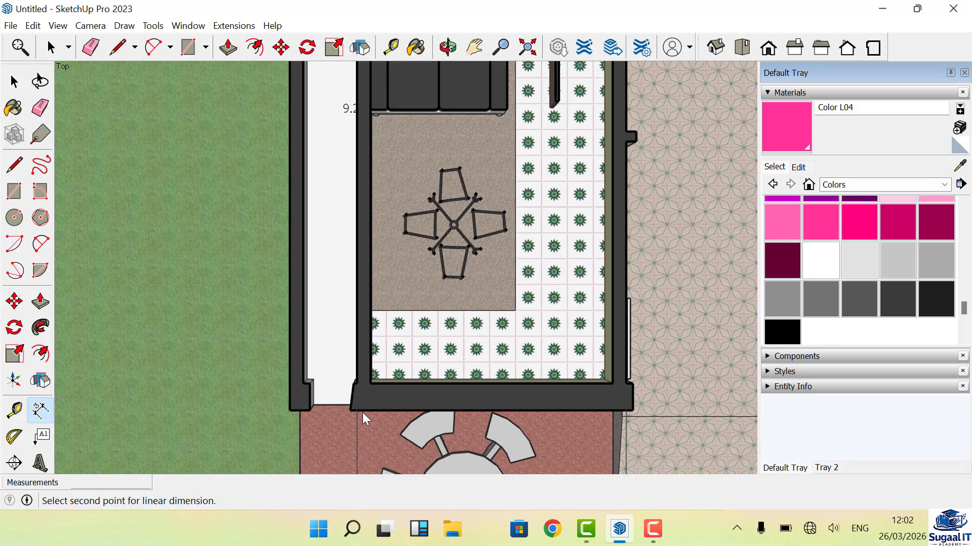
scroll(357, 409, "up", 2)
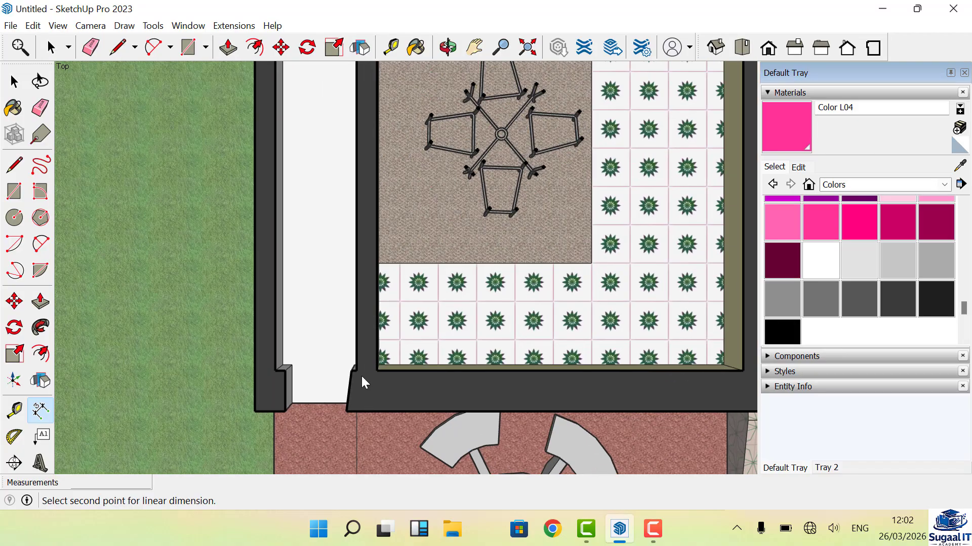
scroll(359, 370, "up", 3)
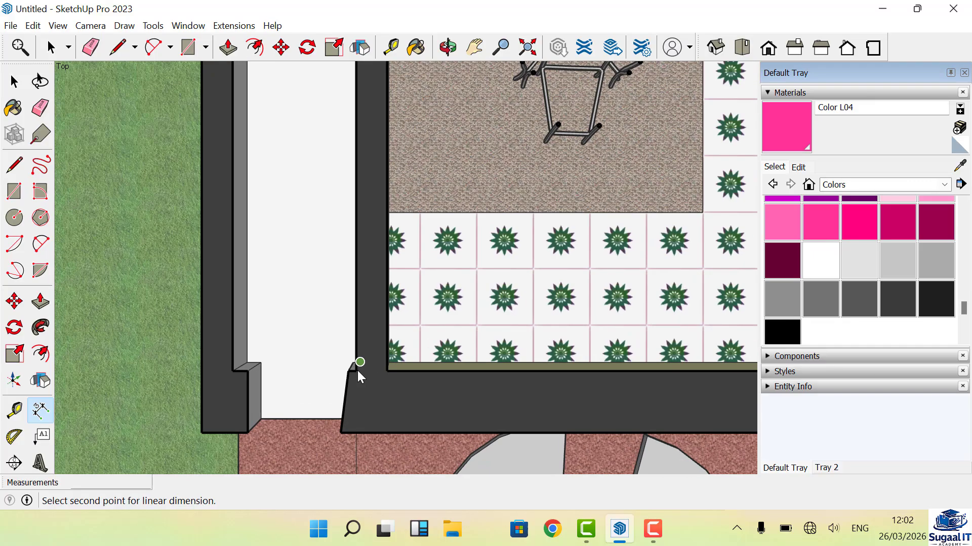
left_click(356, 372)
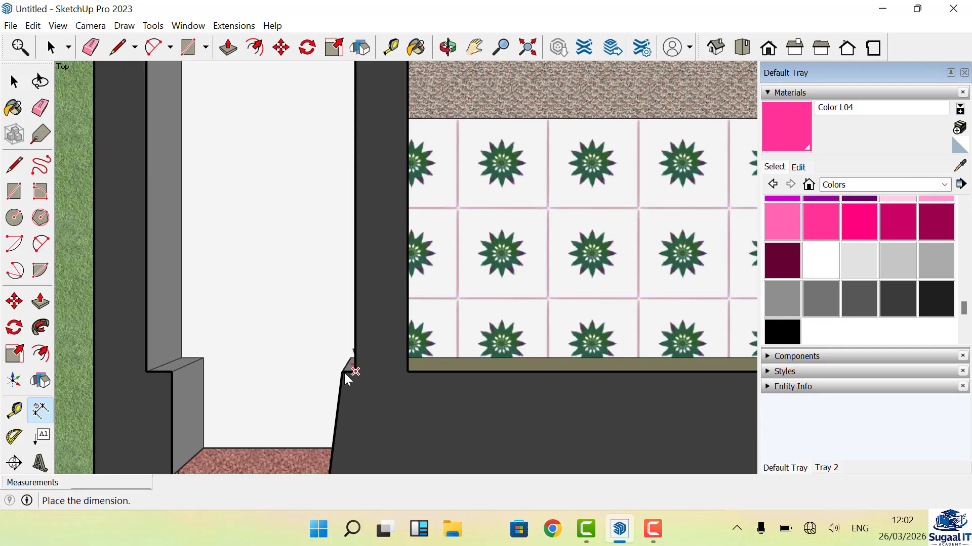
left_click(272, 375)
Dimension across the white side passage from the outer wall's front corner to the dining room wall's corner, placing the line near the porch end
scroll(263, 431, "down", 6)
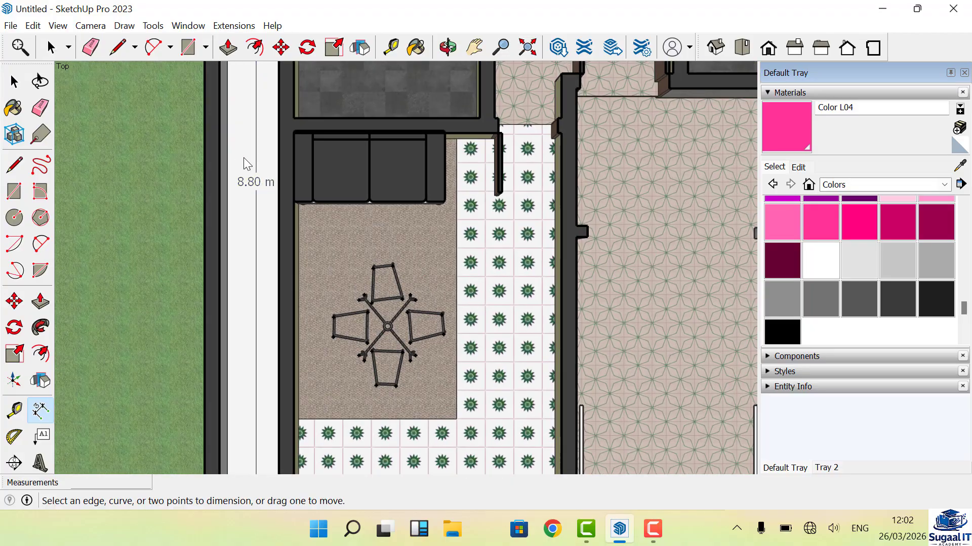
scroll(260, 302, "down", 2)
scroll(230, 419, "up", 5)
scroll(239, 417, "down", 2)
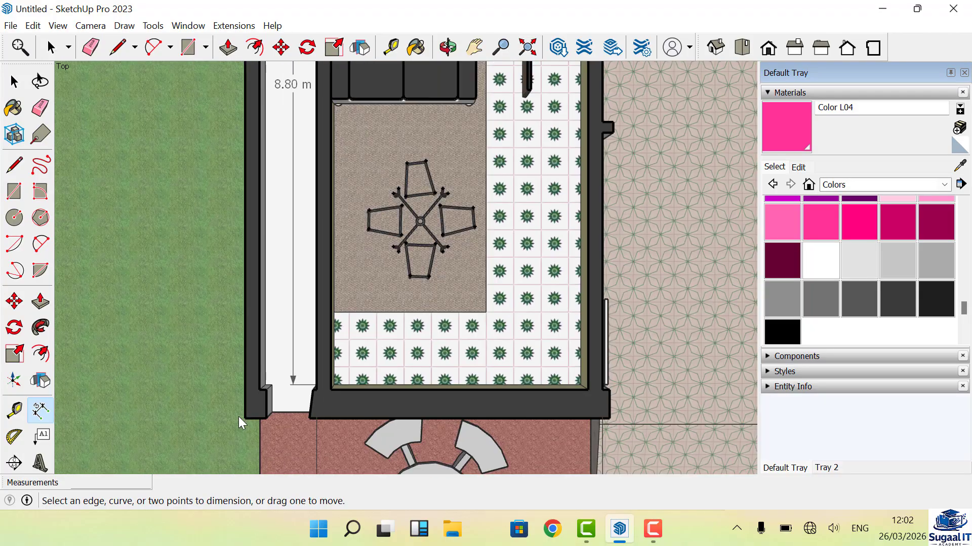
scroll(251, 422, "up", 5)
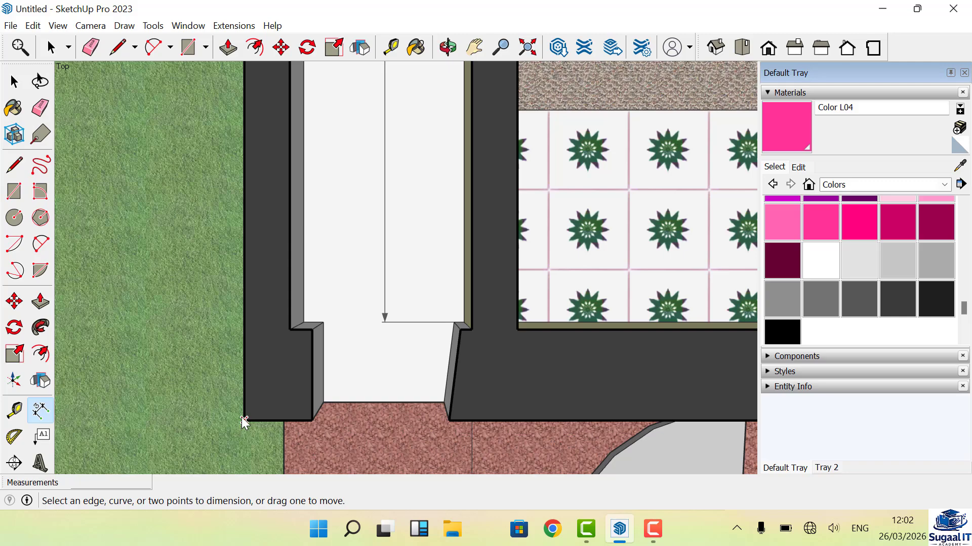
left_click(243, 419)
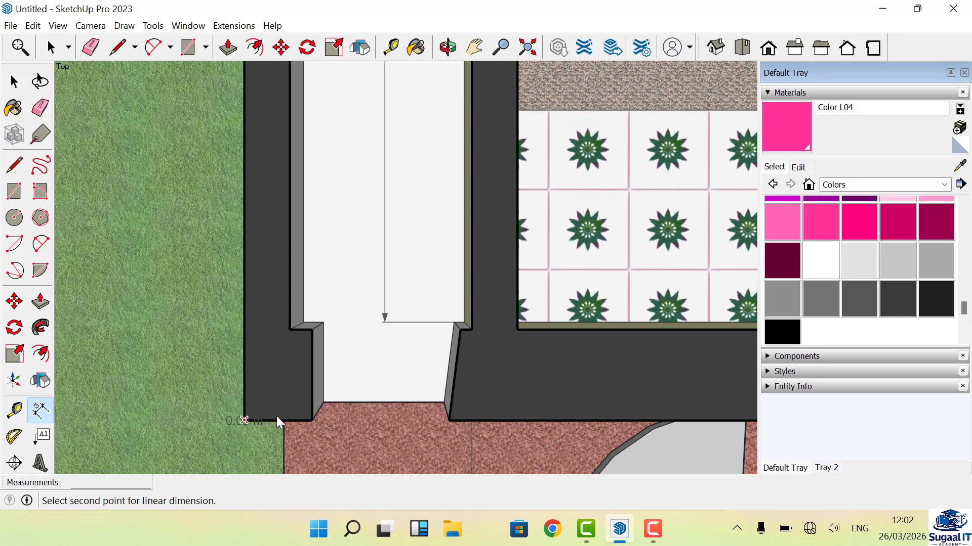
left_click(472, 330)
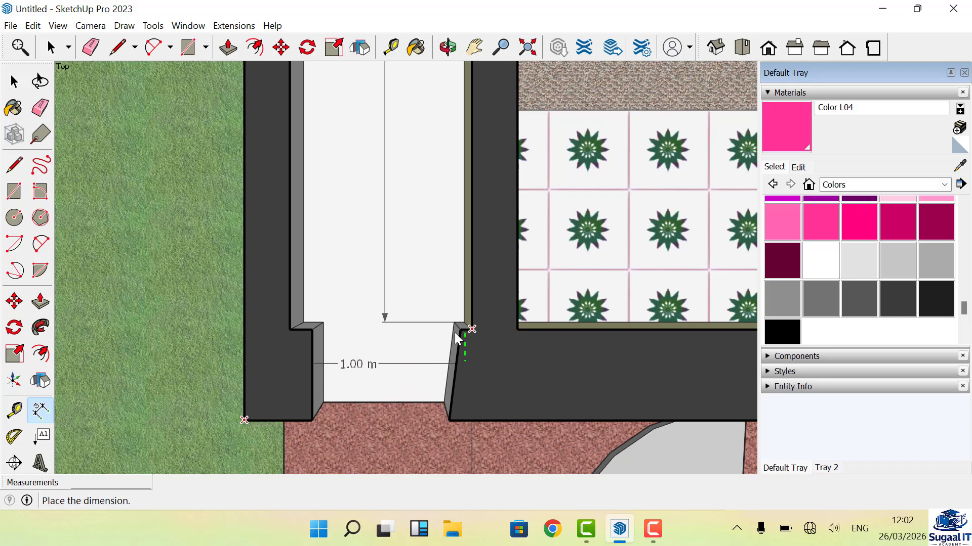
left_click(462, 268)
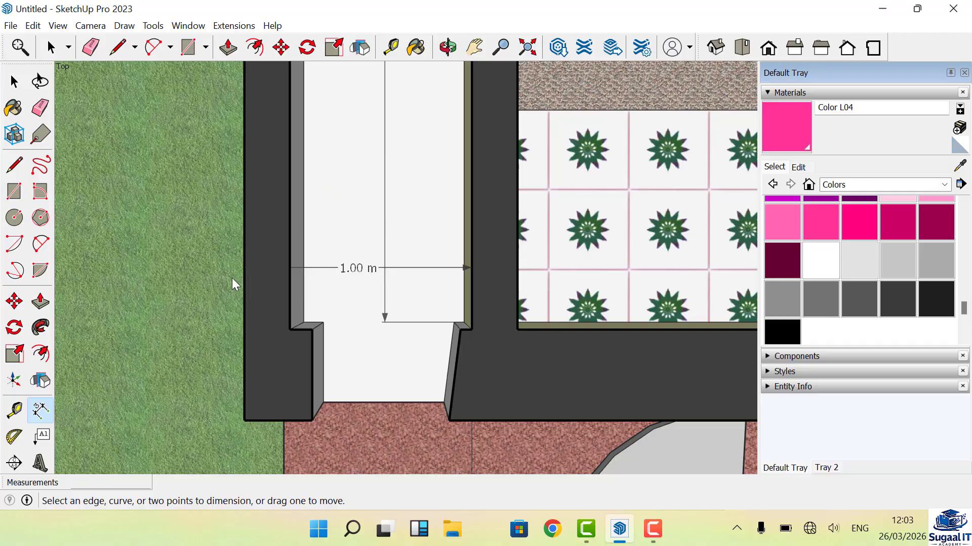
scroll(238, 272, "down", 5)
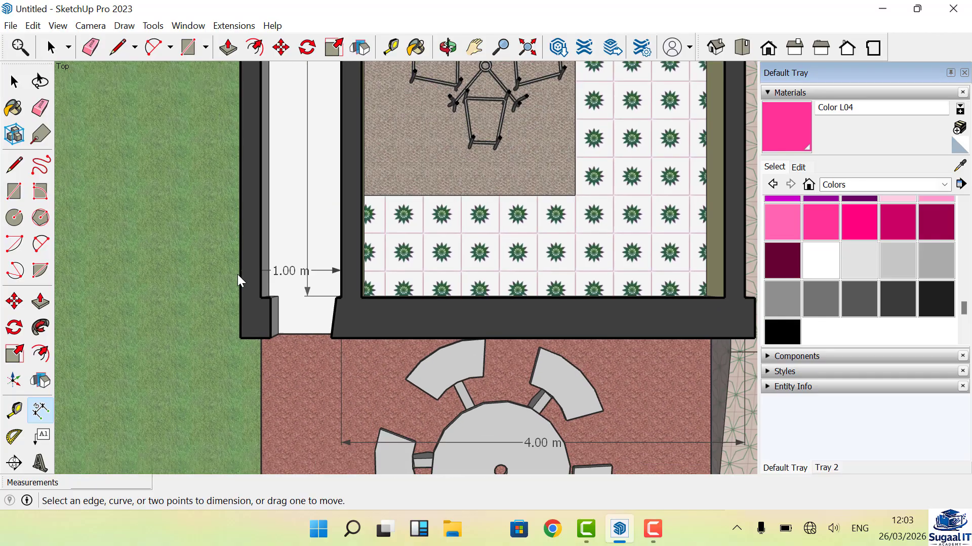
scroll(280, 370, "down", 3)
scroll(521, 420, "up", 3)
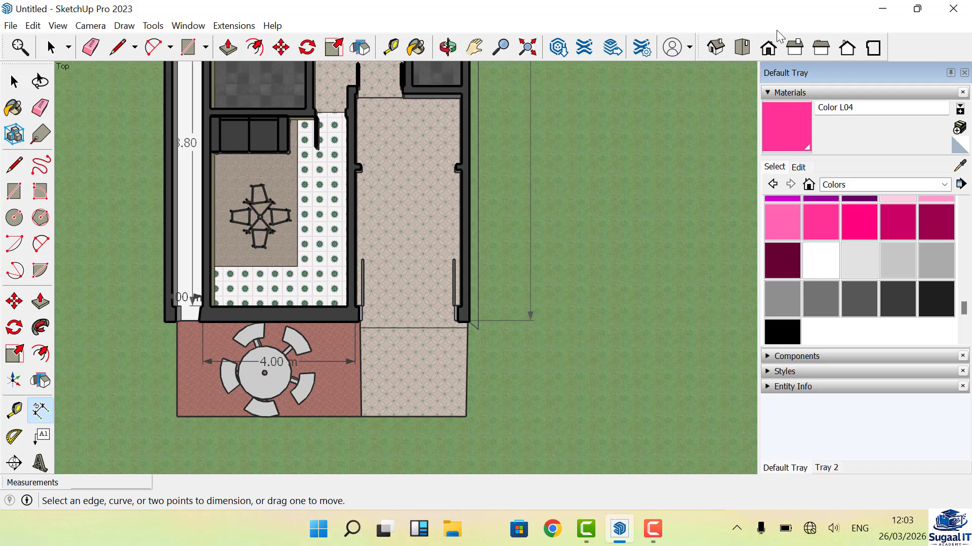
scroll(502, 205, "down", 6)
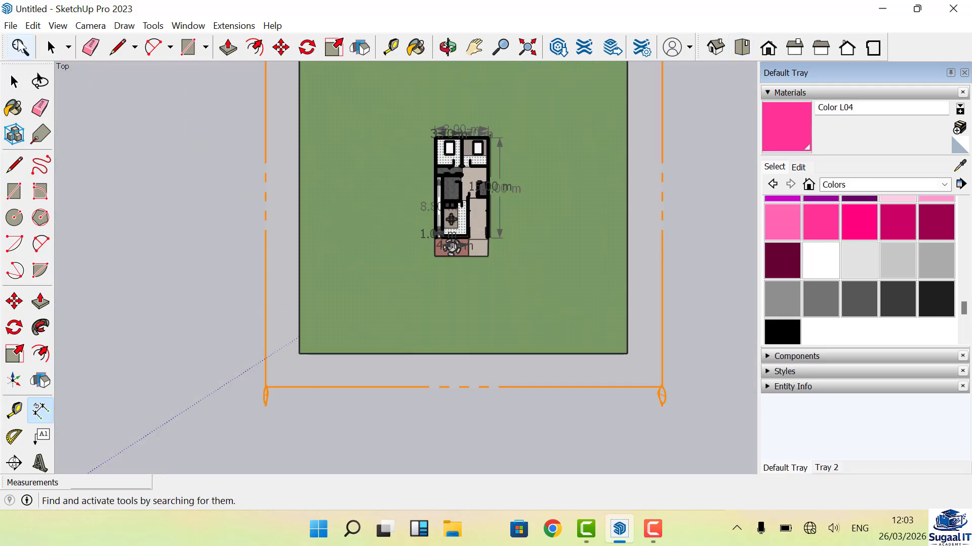
Delete the horizontal section plane that cuts through the house
left_click(51, 48)
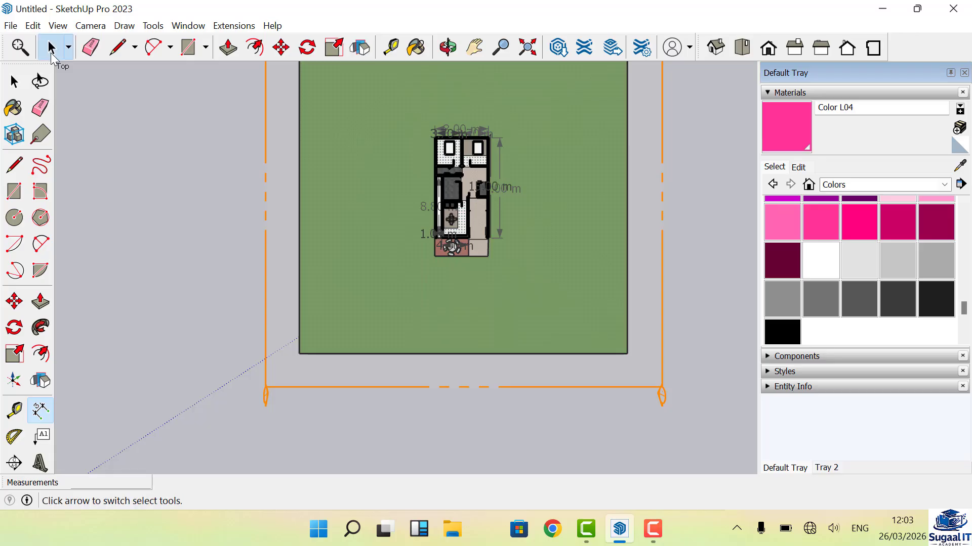
double_click(266, 389)
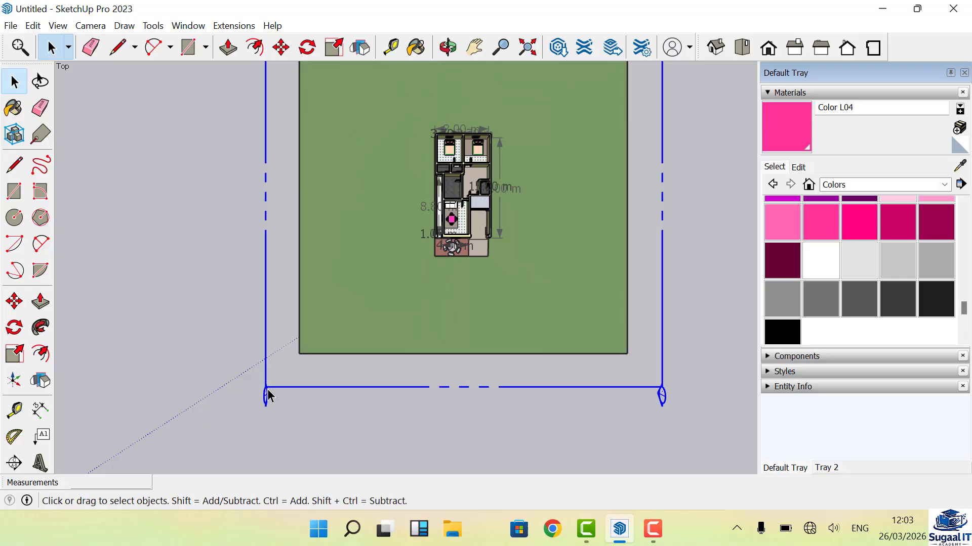
key("Delete")
Unhide all hidden geometry so the tiled roof covers the house again
scroll(505, 209, "up", 5)
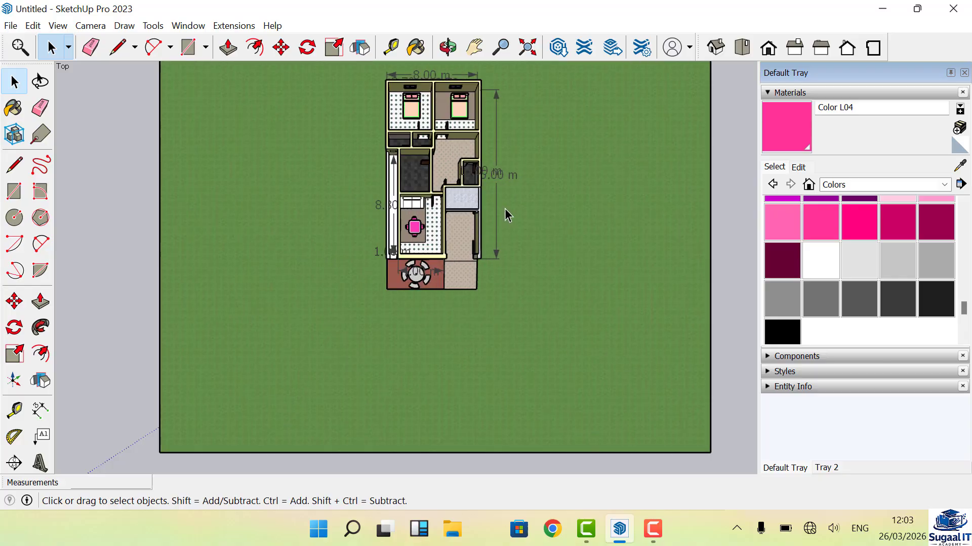
left_click(448, 48)
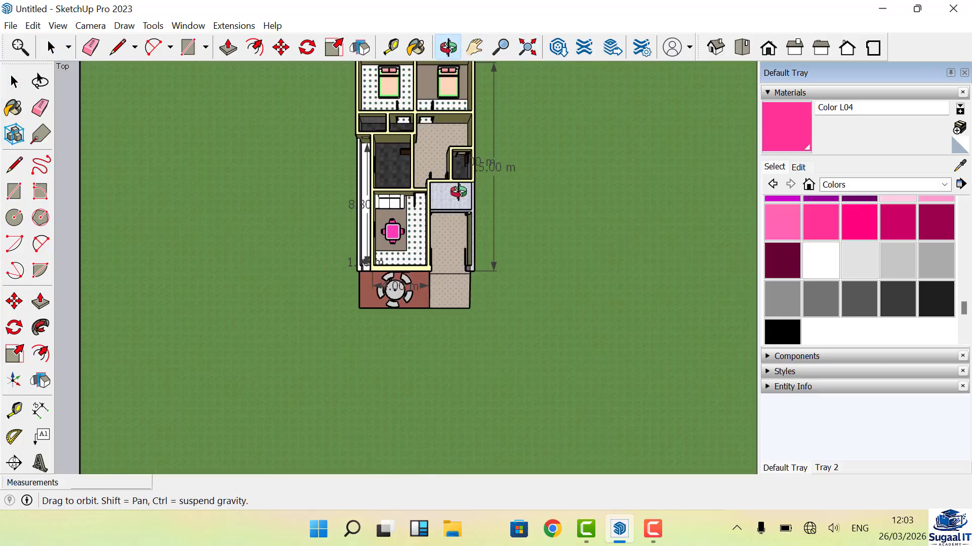
left_click_drag(417, 242, 362, 89)
scroll(356, 191, "up", 4)
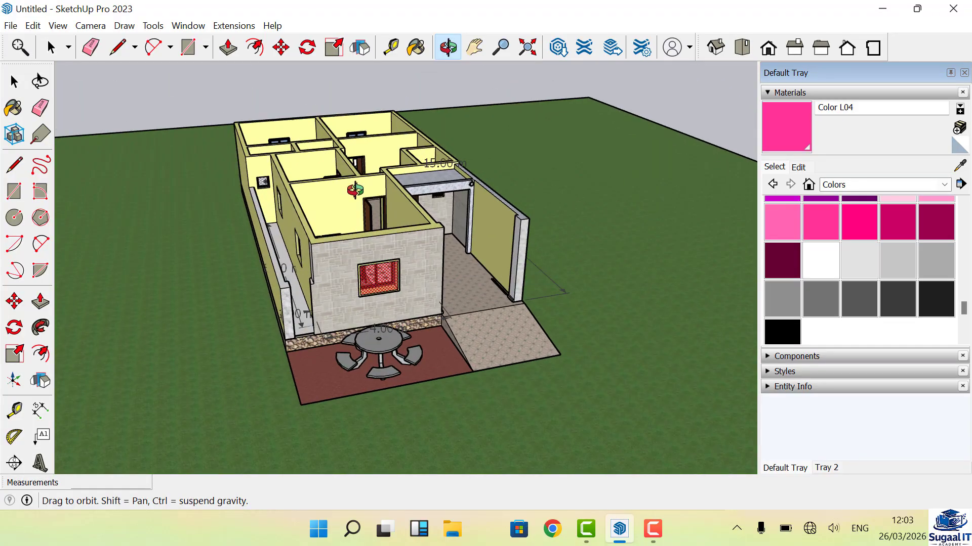
left_click_drag(294, 289, 220, 289)
left_click_drag(224, 290, 445, 273)
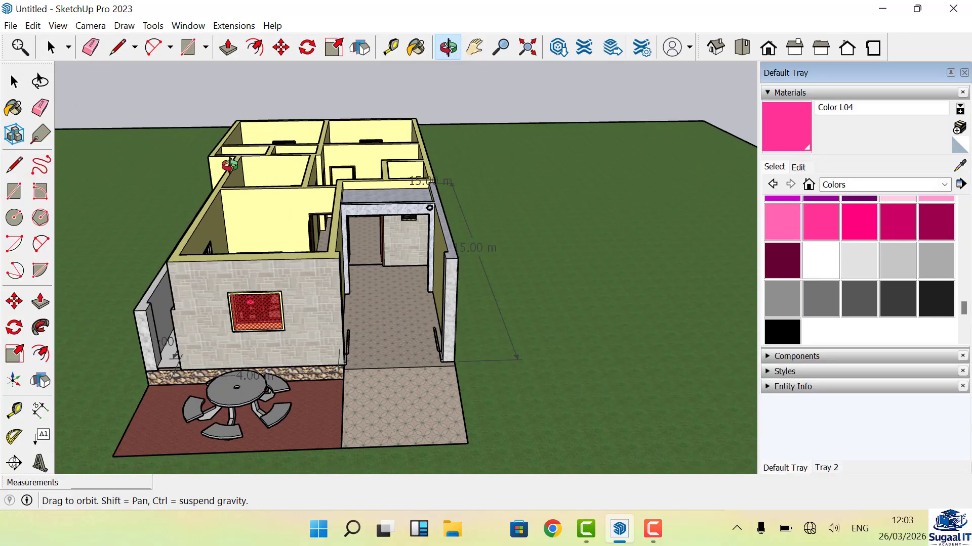
left_click(33, 25)
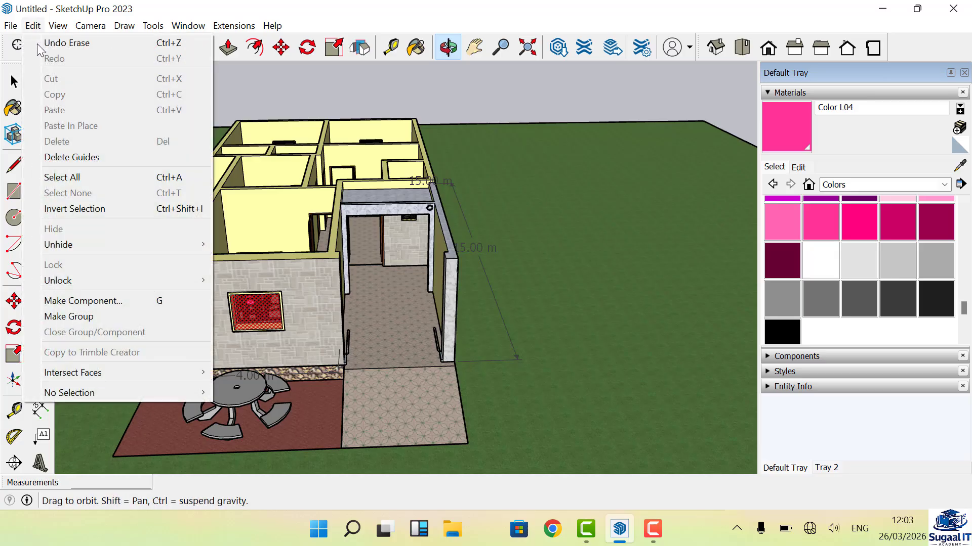
mouse_move(59, 245)
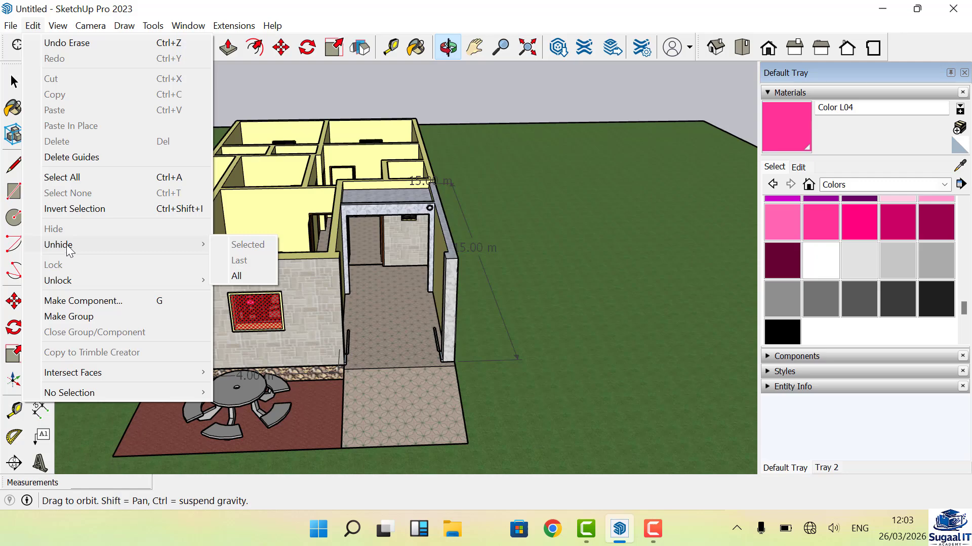
left_click(237, 277)
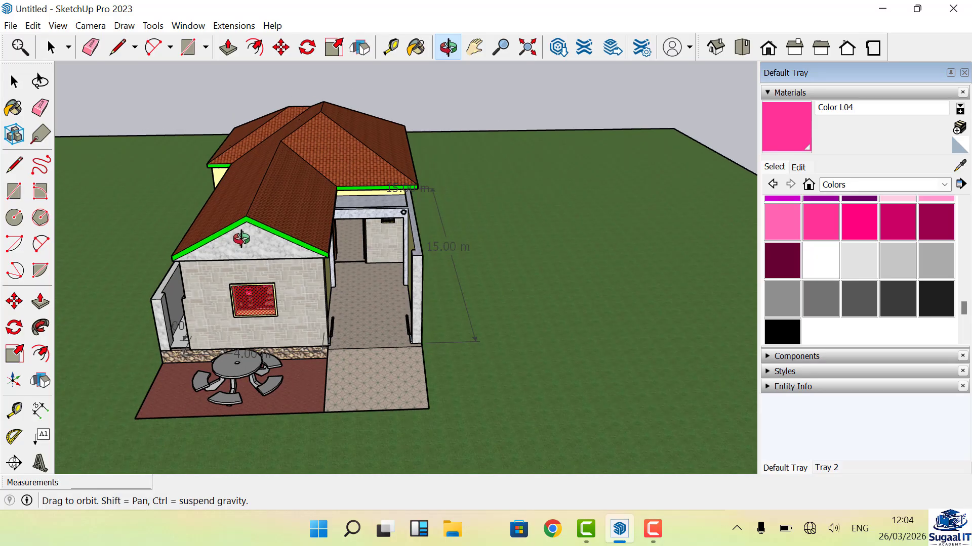
Dimension the front wing's side eave from its inner corner at the hipped roof to the porch end, placing the line above the roof
left_click_drag(240, 239, 566, 230)
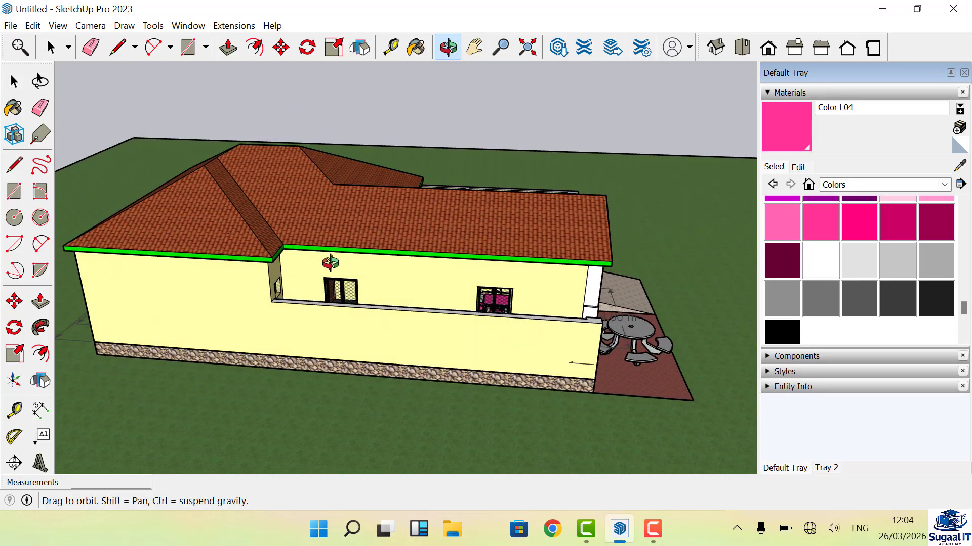
scroll(285, 276, "up", 1)
left_click_drag(265, 286, 289, 282)
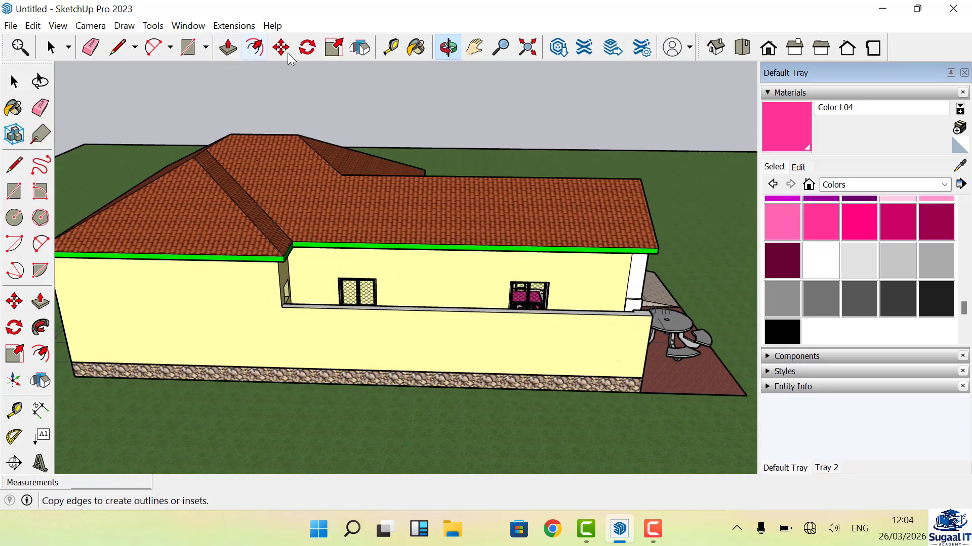
left_click(153, 25)
left_click(185, 333)
scroll(293, 249, "up", 3)
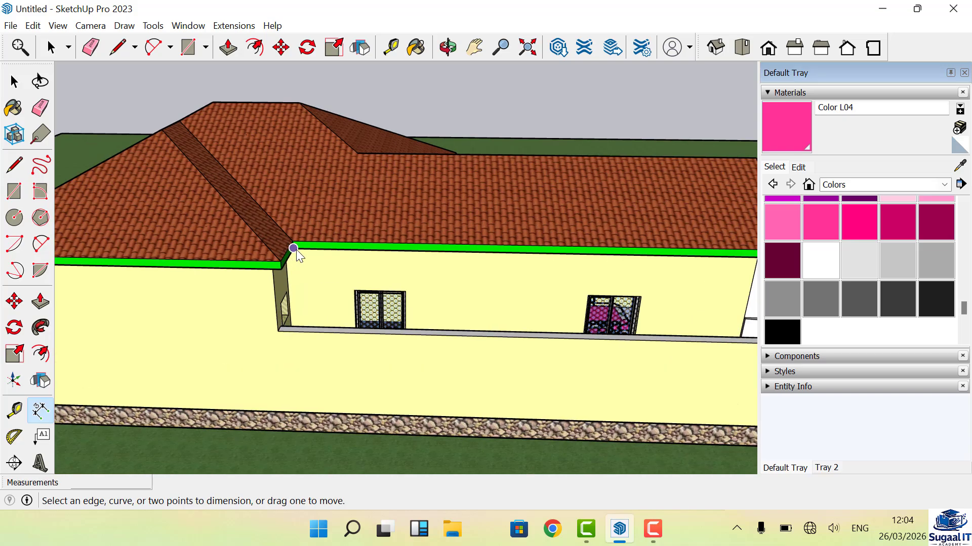
left_click(296, 241)
scroll(287, 244, "down", 2)
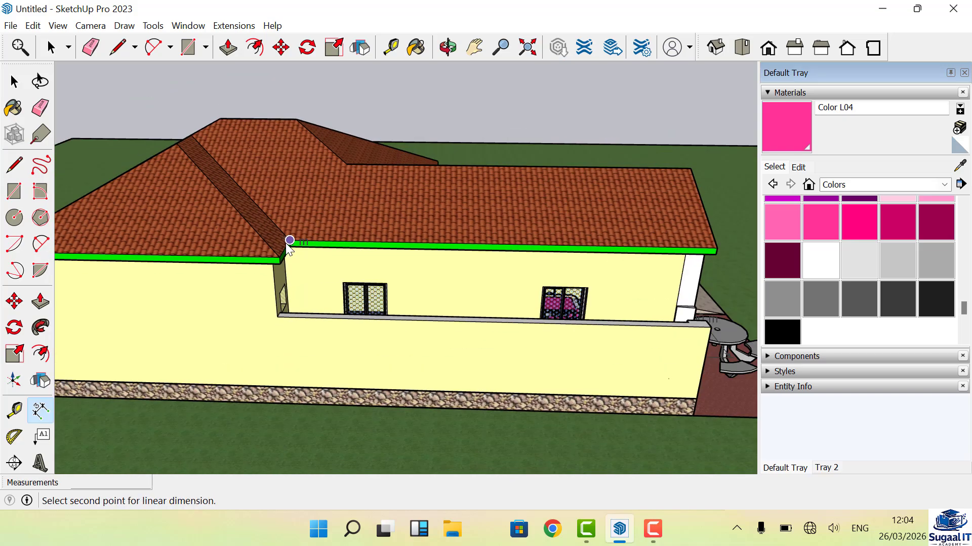
left_click(717, 247)
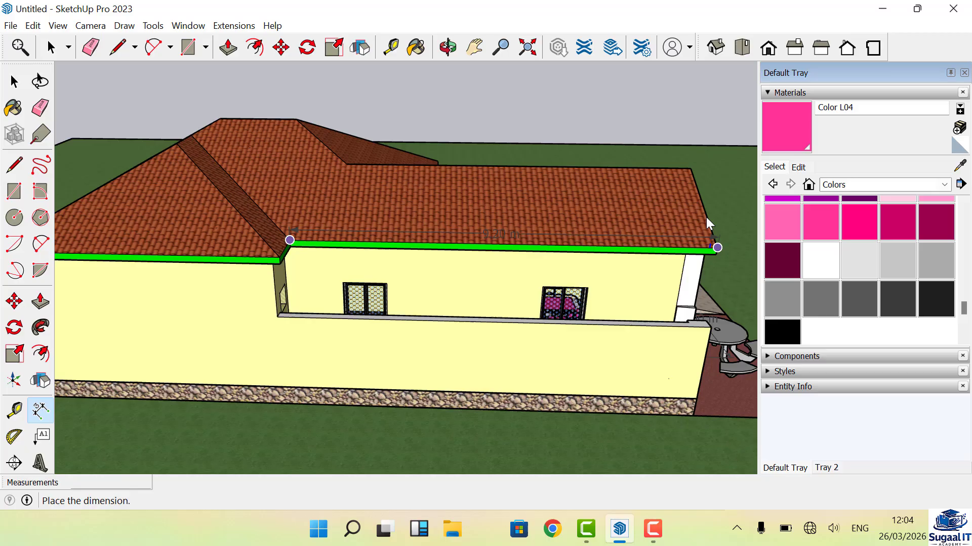
left_click(697, 111)
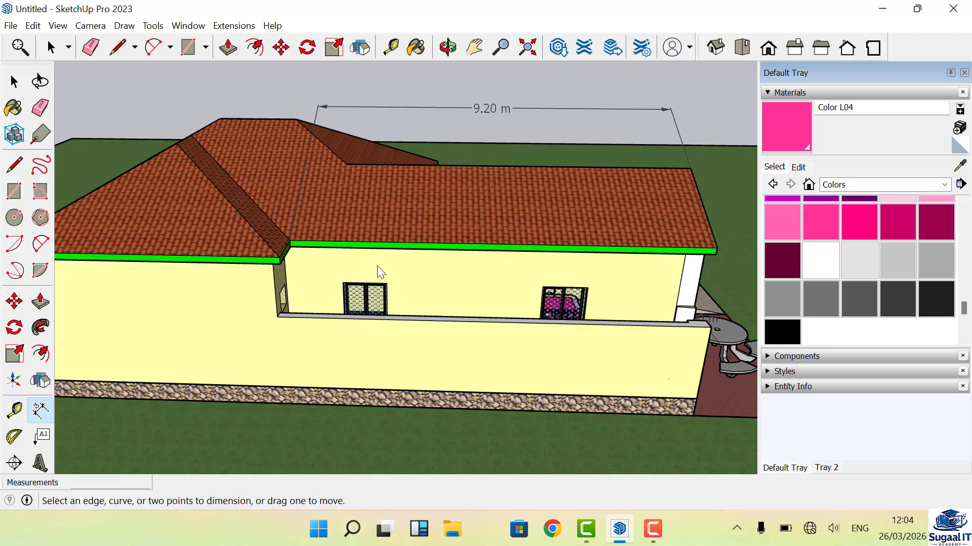
Delete the small glazed frame mounted low on the rear wall between the two grilled windows
scroll(500, 277, "down", 4)
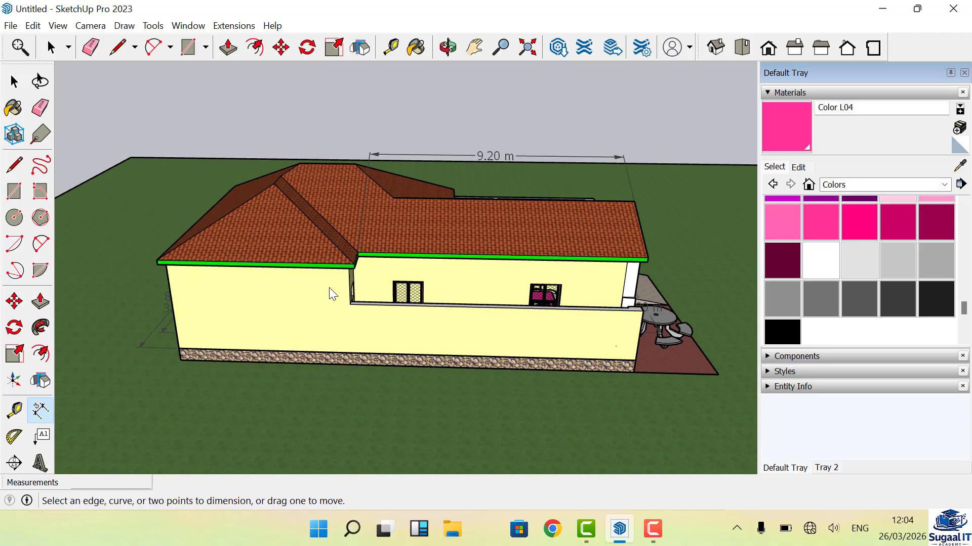
scroll(195, 280, "up", 5)
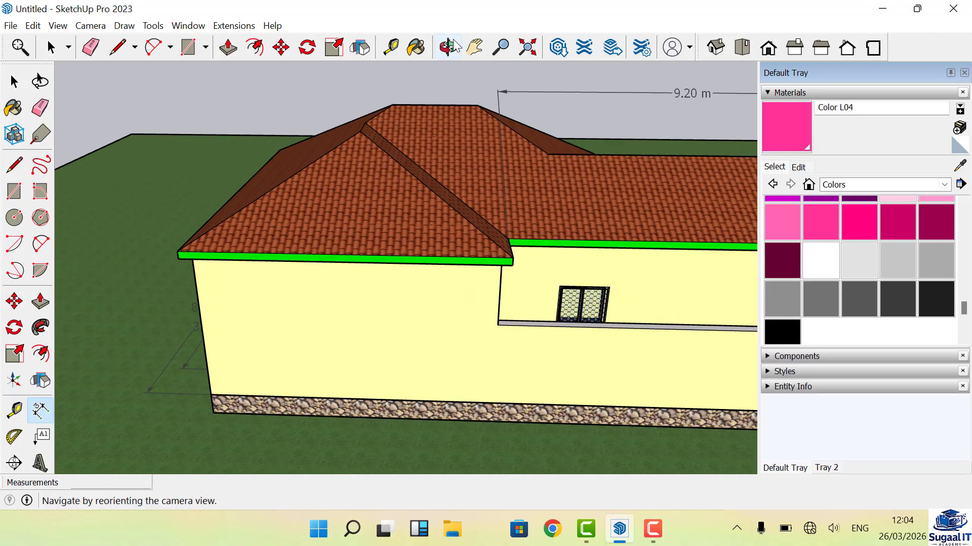
left_click(448, 47)
left_click_drag(374, 102, 399, 288)
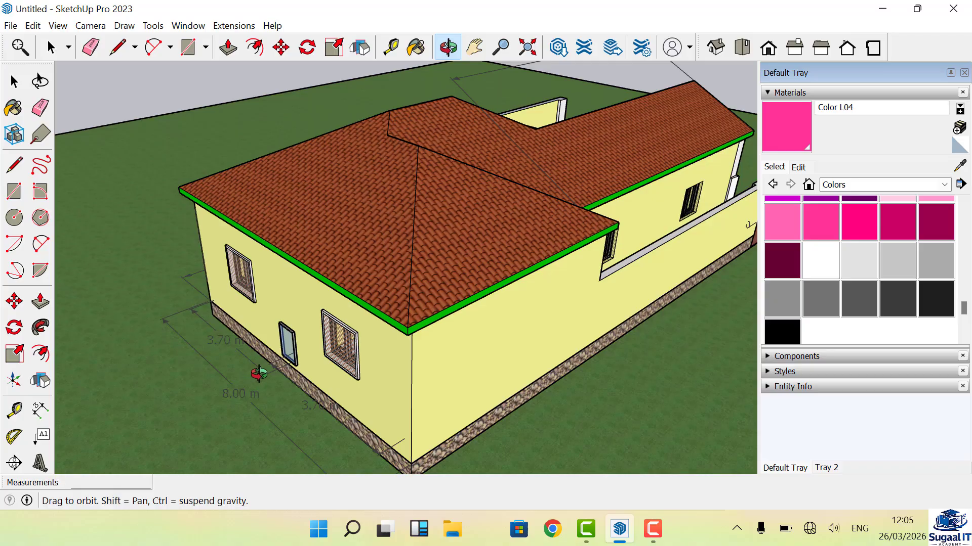
scroll(259, 370, "up", 2)
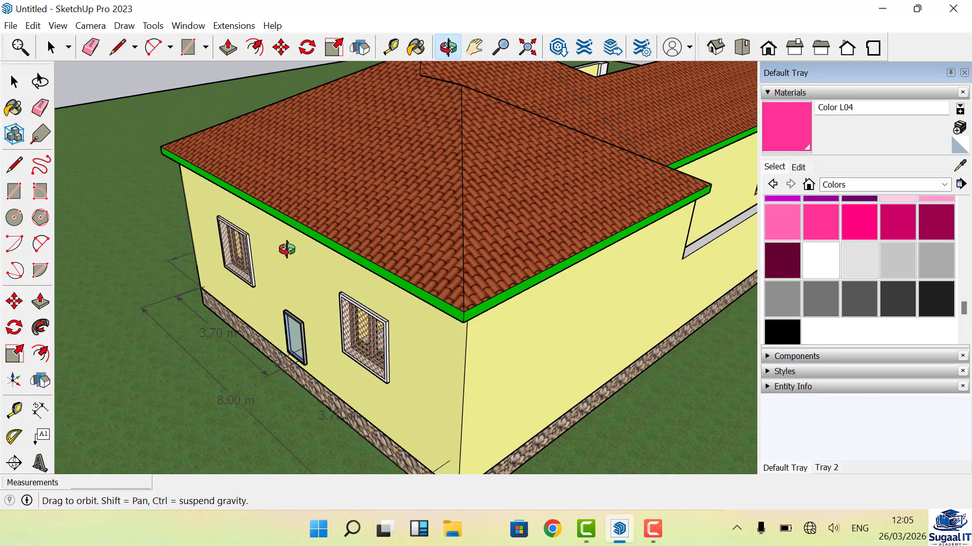
left_click_drag(282, 245, 602, 288)
scroll(590, 321, "down", 2)
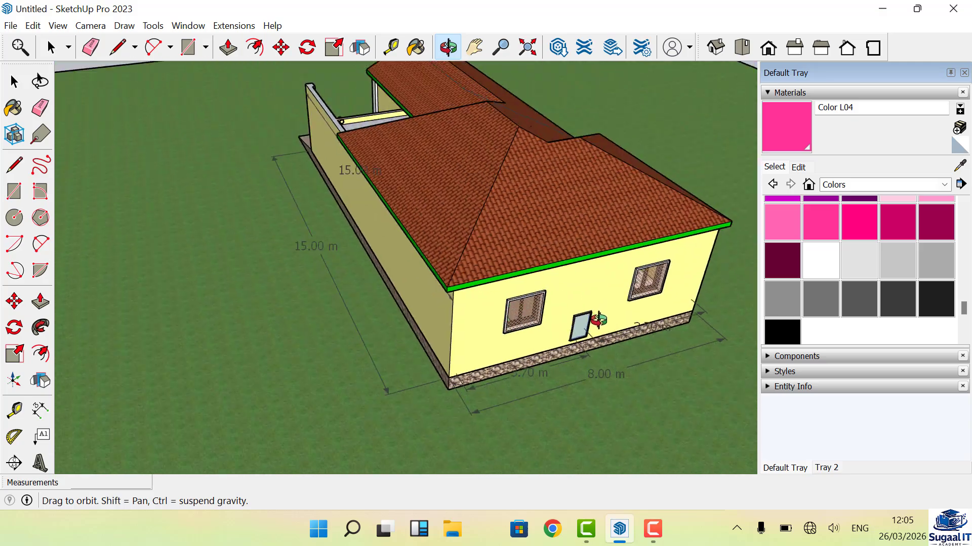
scroll(556, 326, "up", 5)
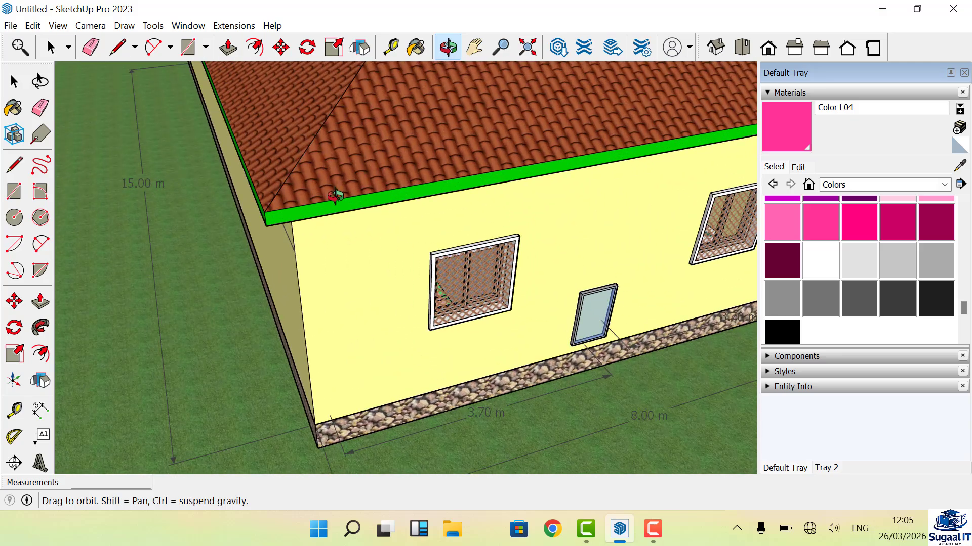
scroll(603, 324, "up", 6)
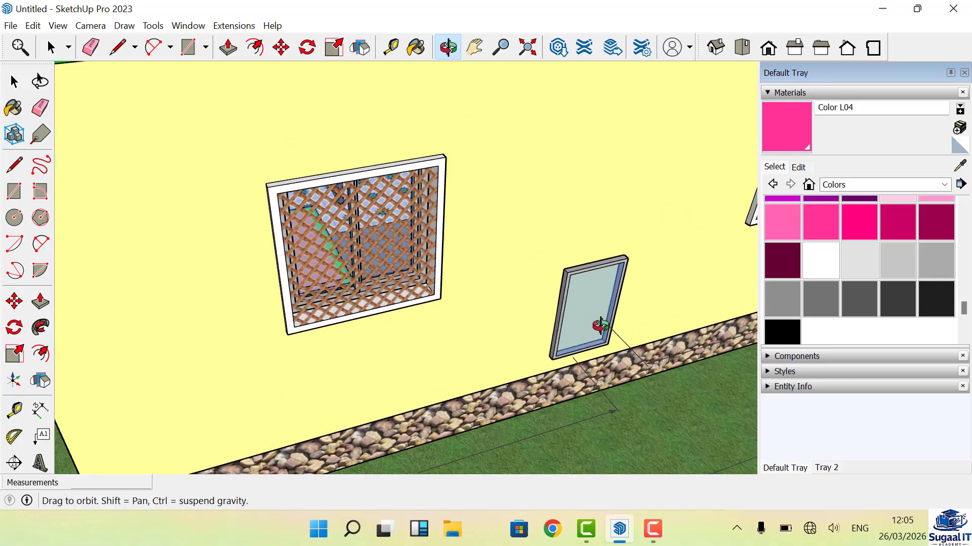
scroll(649, 290, "down", 3)
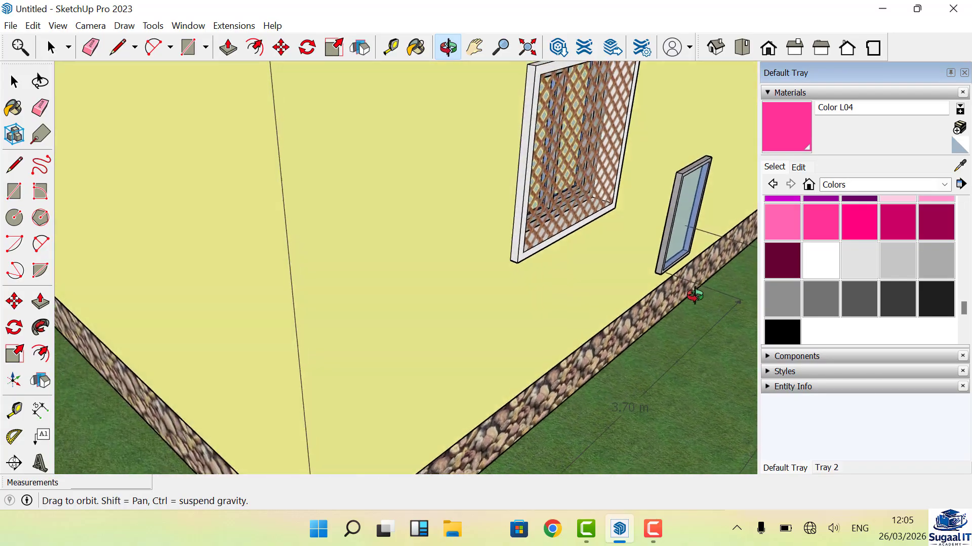
left_click_drag(492, 324, 436, 323)
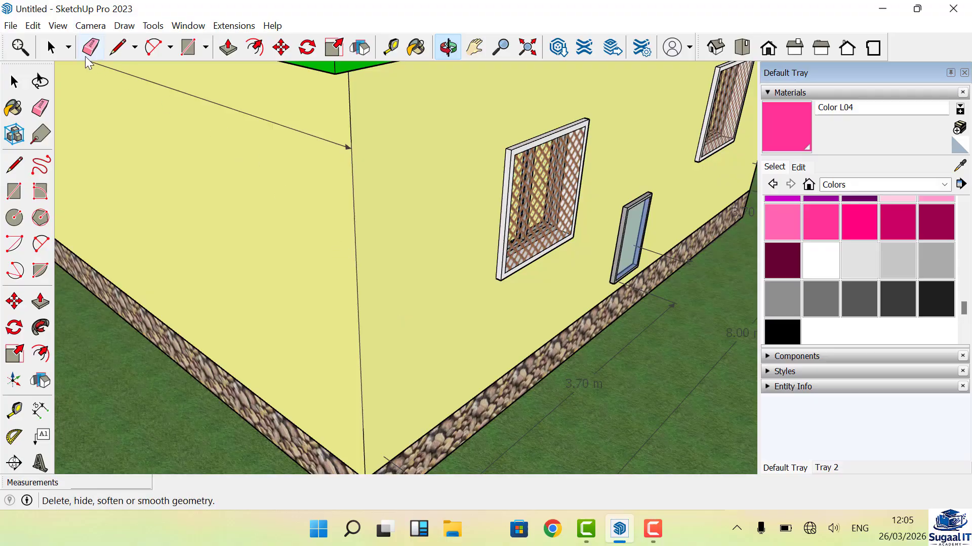
left_click(51, 47)
left_click(626, 225)
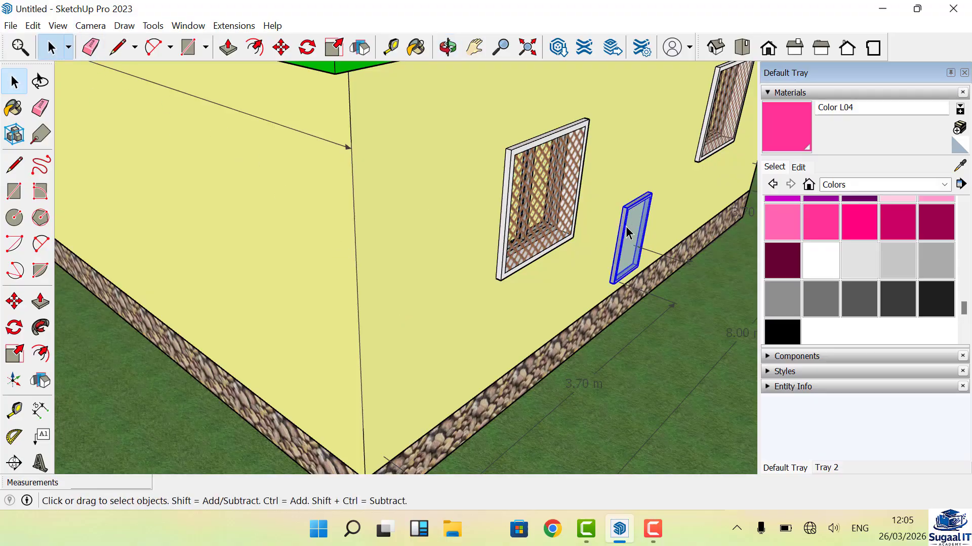
key("Delete")
Examine the marble-clad flat canopy over the tiled entrance and how it meets the roof eaves and side wall
scroll(612, 342, "down", 6)
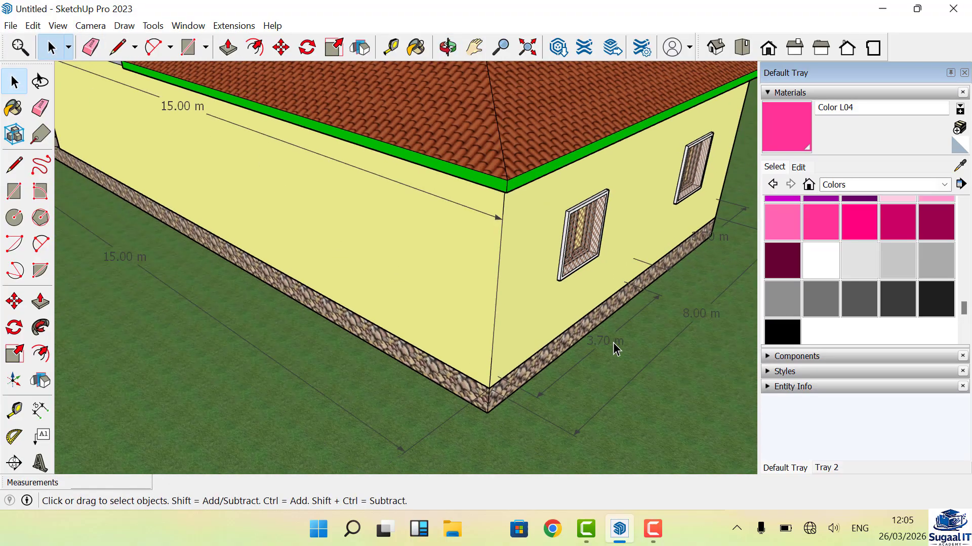
scroll(375, 215, "up", 6)
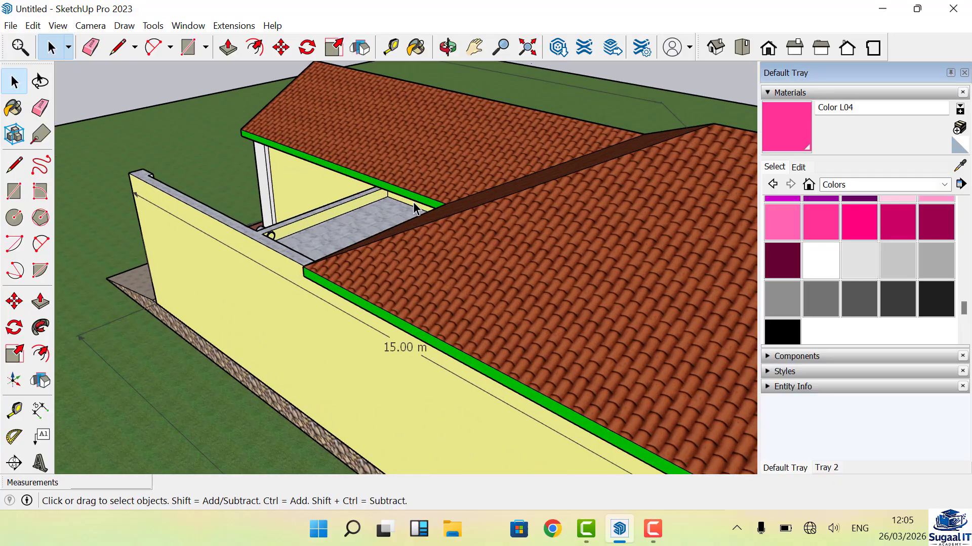
left_click(448, 47)
left_click_drag(314, 243, 713, 297)
scroll(516, 269, "up", 8)
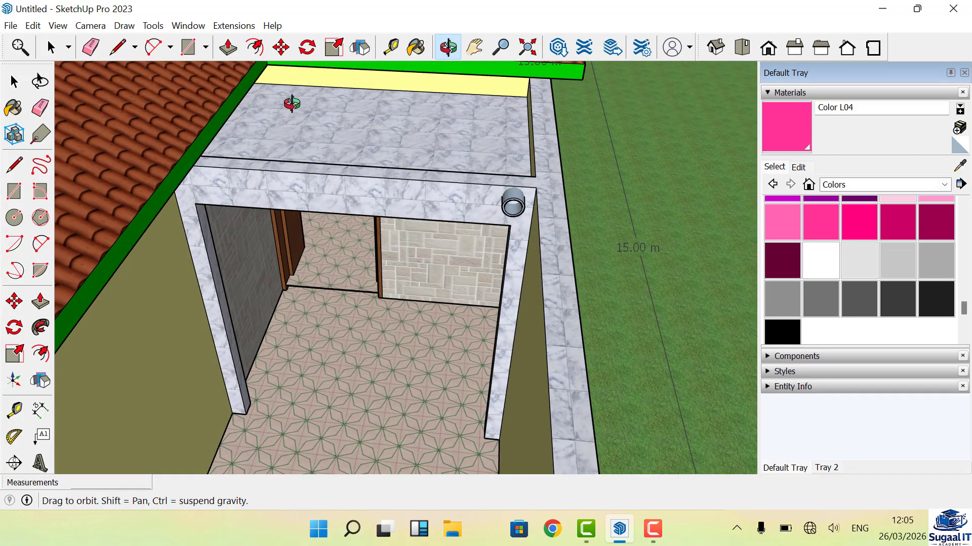
scroll(377, 251, "down", 2)
scroll(377, 252, "down", 1)
scroll(410, 183, "up", 3)
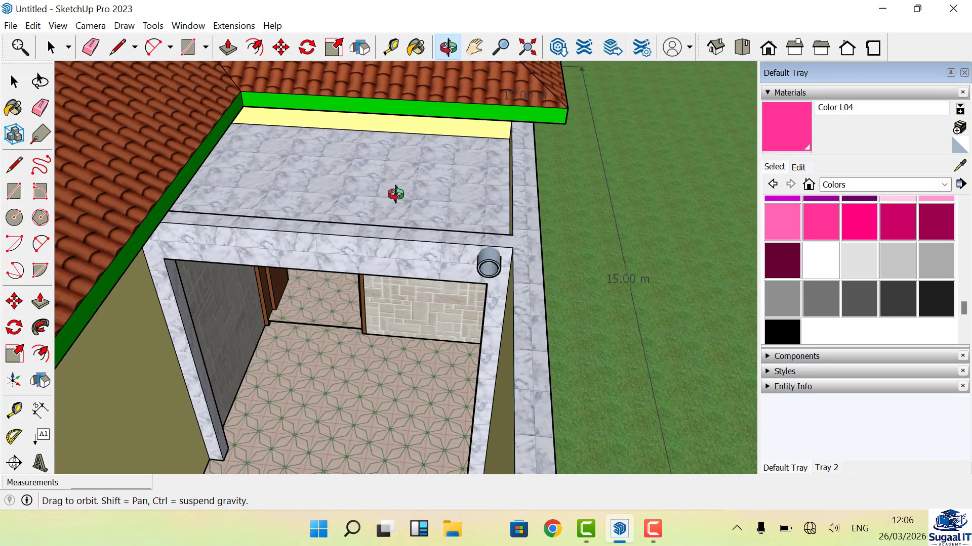
left_click_drag(404, 256, 410, 209)
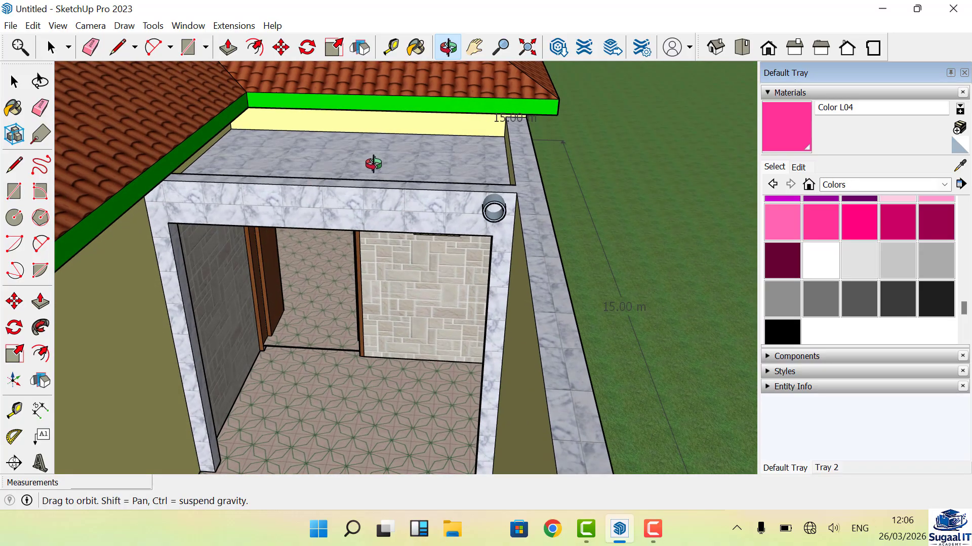
scroll(374, 164, "down", 2)
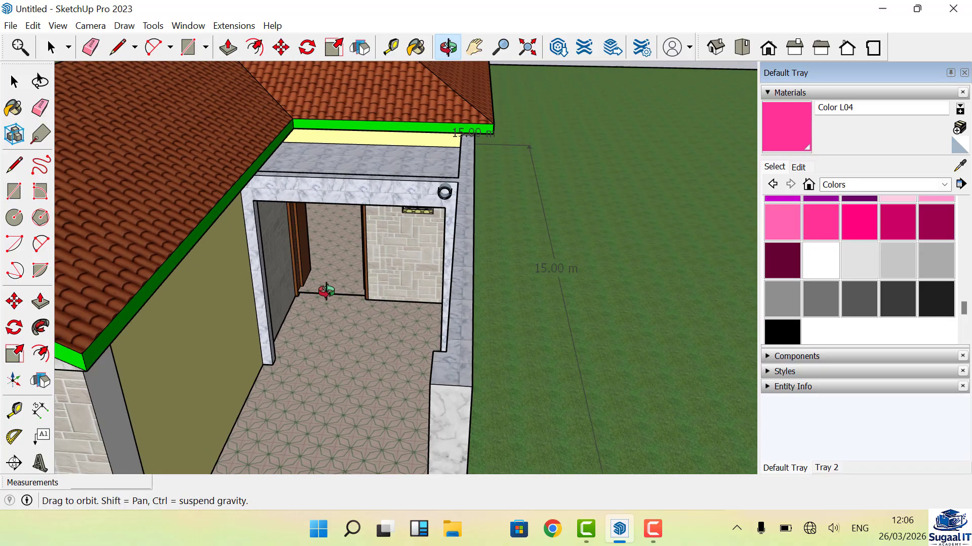